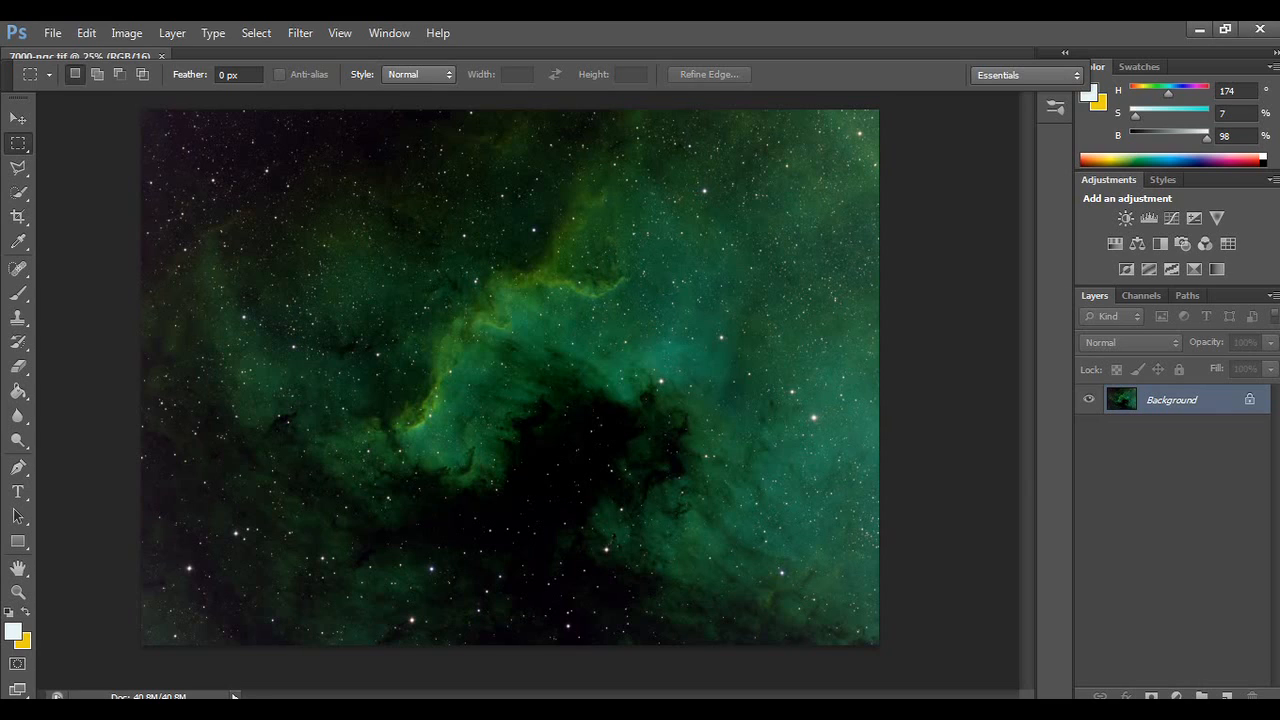
- Reduce the green cast of the nebula image with the DeepSkyColors HLVG filter at Weak strength
{"action": "left_click", "coordinate": [300, 33]}
{"action": "mouse_move", "coordinate": [430, 395]}
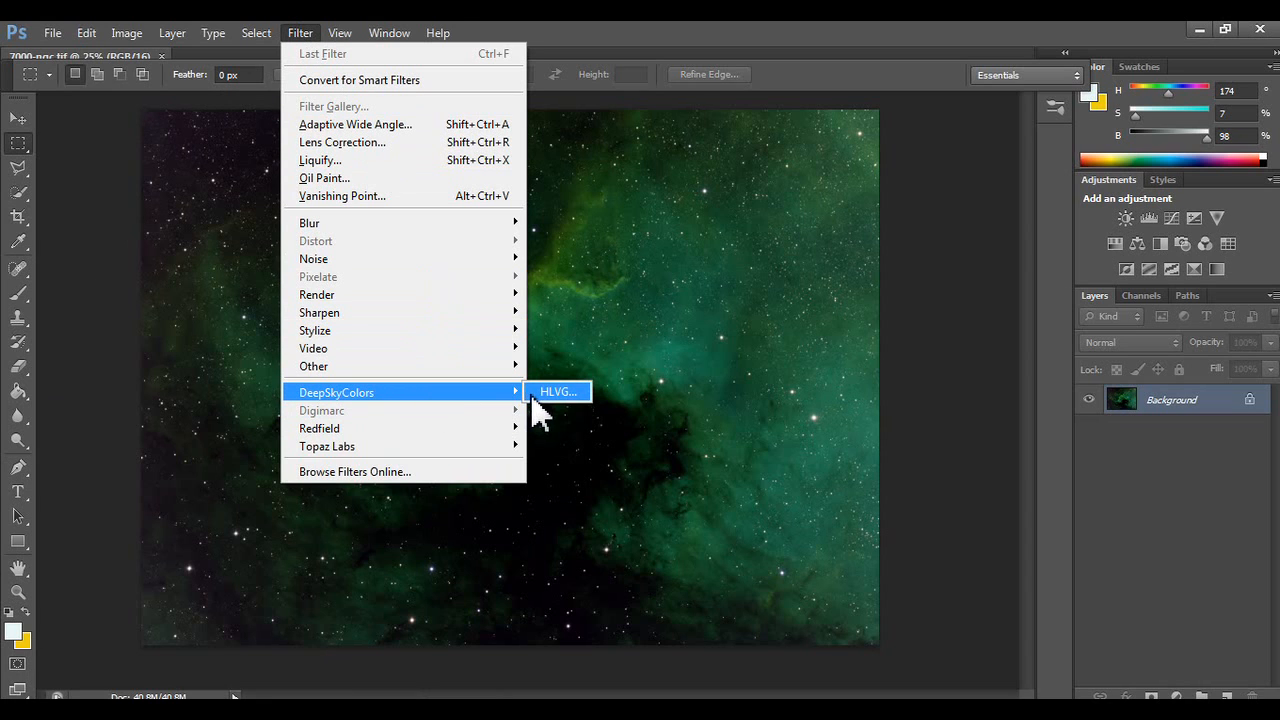
{"action": "left_click", "coordinate": [556, 391]}
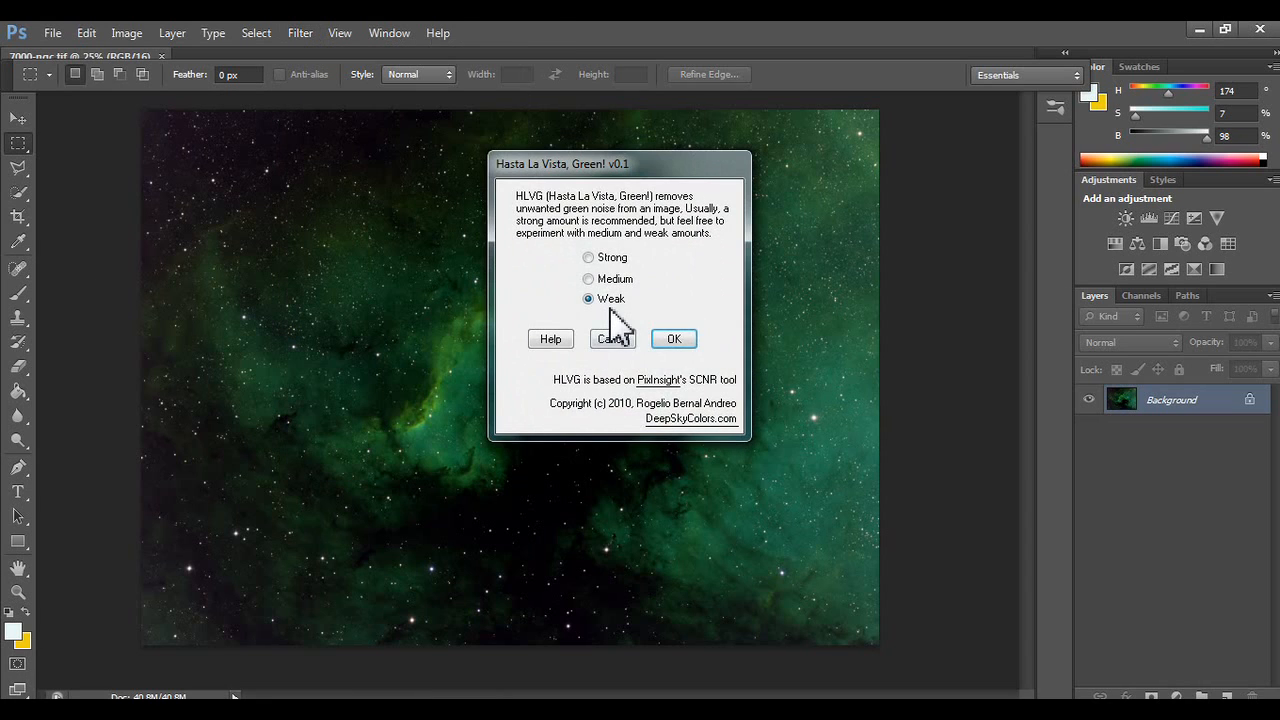
{"action": "left_click", "coordinate": [673, 338]}
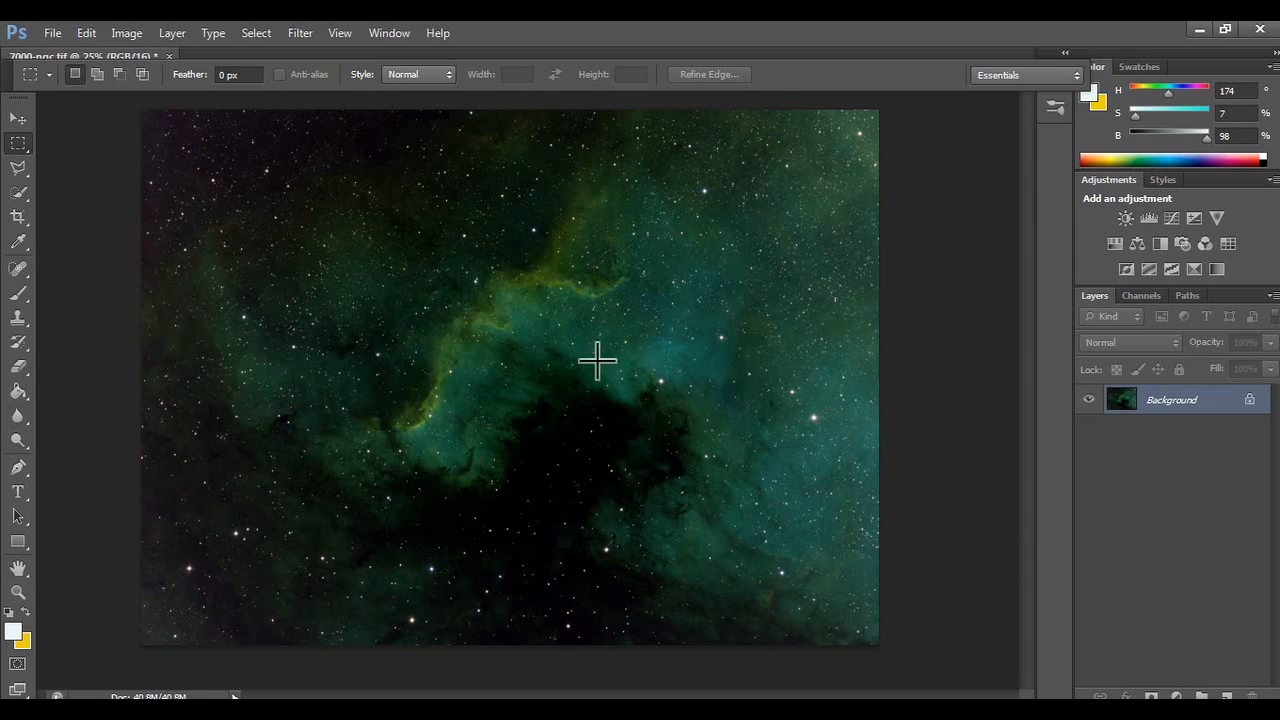
- Open the image in Topaz ReStyle and try the Mundo presets "ngc 7000 hubble palette tx1" and "NGC 7000 RE-NEW"
{"action": "left_click", "coordinate": [301, 36]}
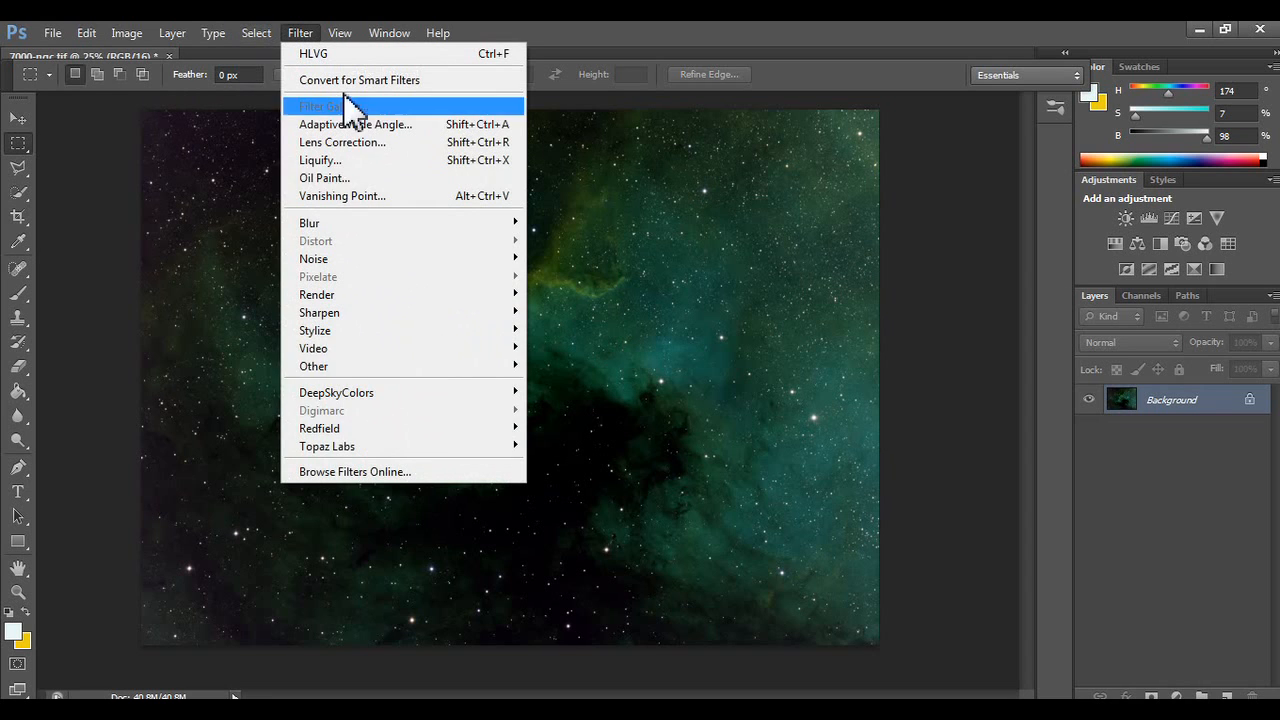
{"action": "mouse_move", "coordinate": [423, 448]}
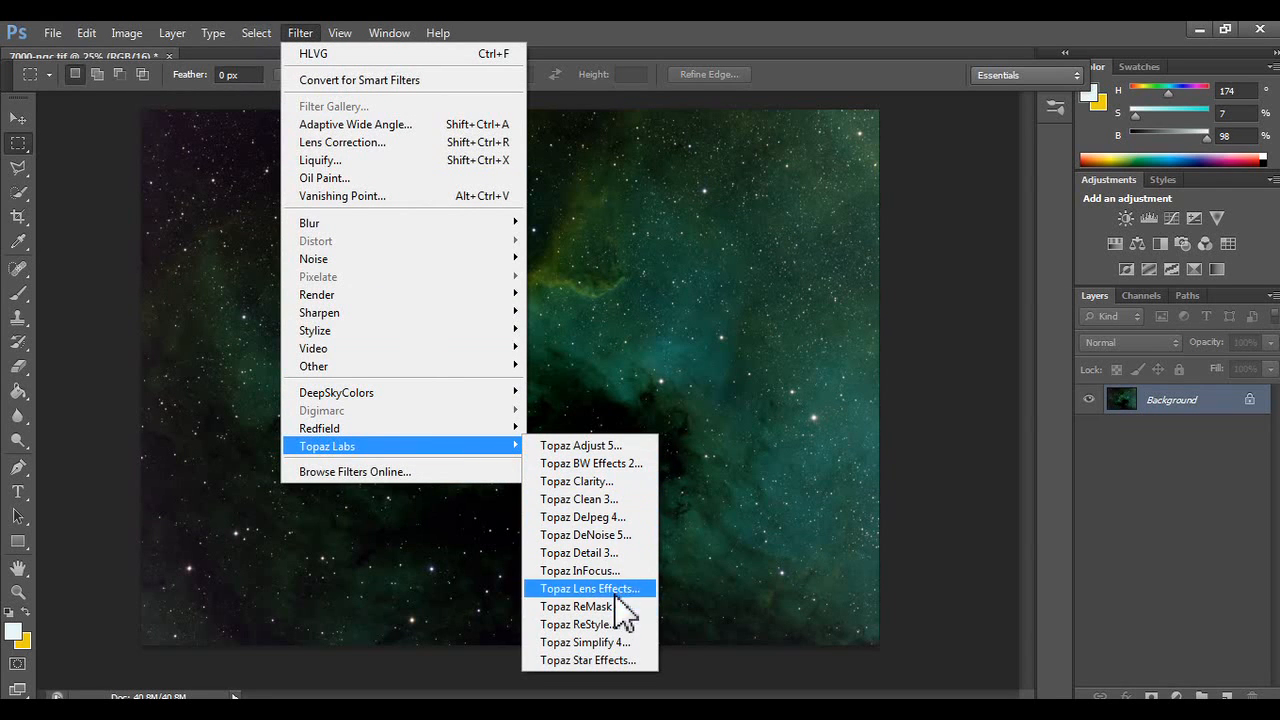
{"action": "left_click", "coordinate": [608, 625]}
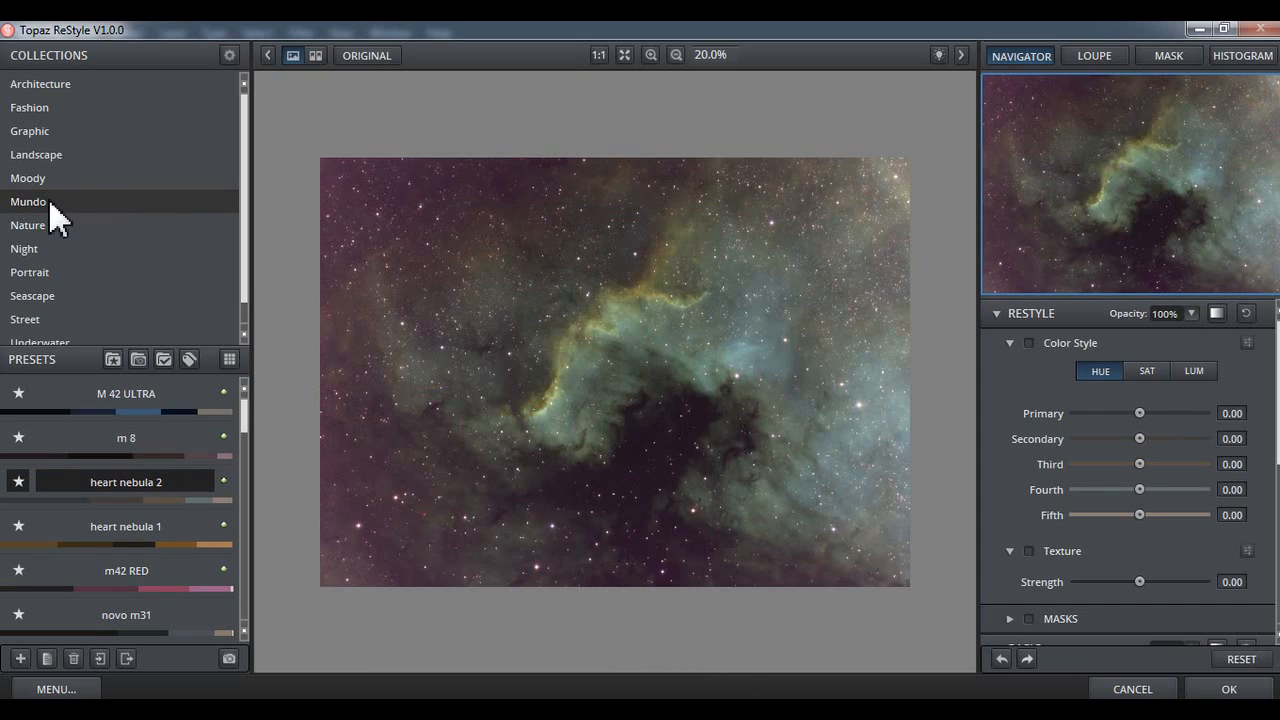
{"action": "left_click", "coordinate": [48, 200]}
{"action": "scroll", "coordinate": [119, 578], "scroll_direction": "up", "scroll_amount": 4}
{"action": "left_click", "coordinate": [156, 514]}
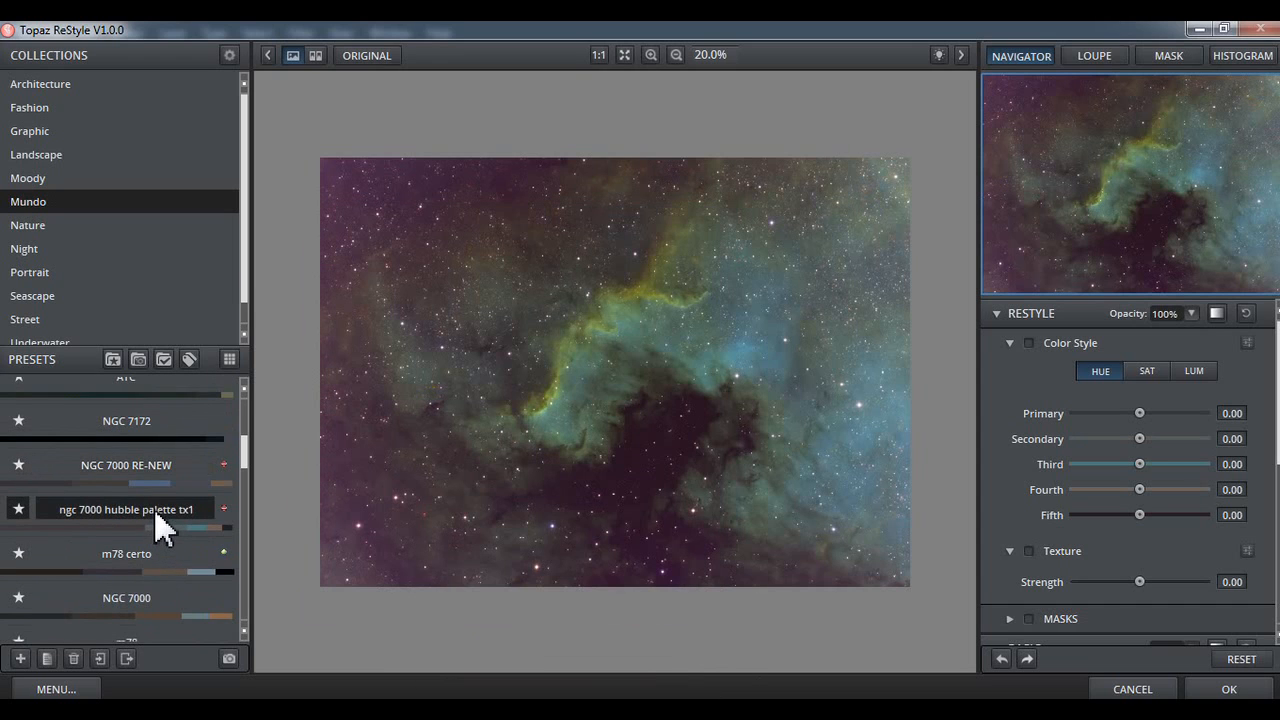
{"action": "left_click", "coordinate": [155, 478]}
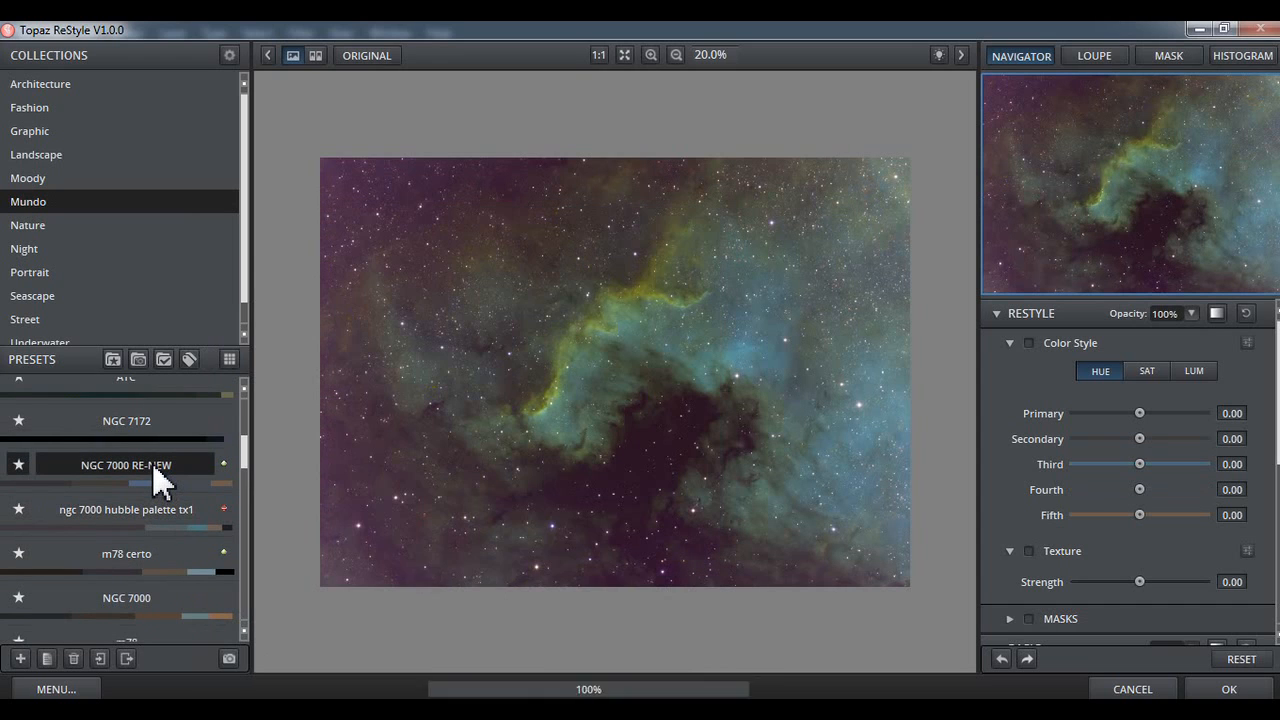
- Try the "ngc 7000 hubble palette x2" preset from the Mundo collection on the image
{"action": "scroll", "coordinate": [120, 561], "scroll_direction": "down", "scroll_amount": 10}
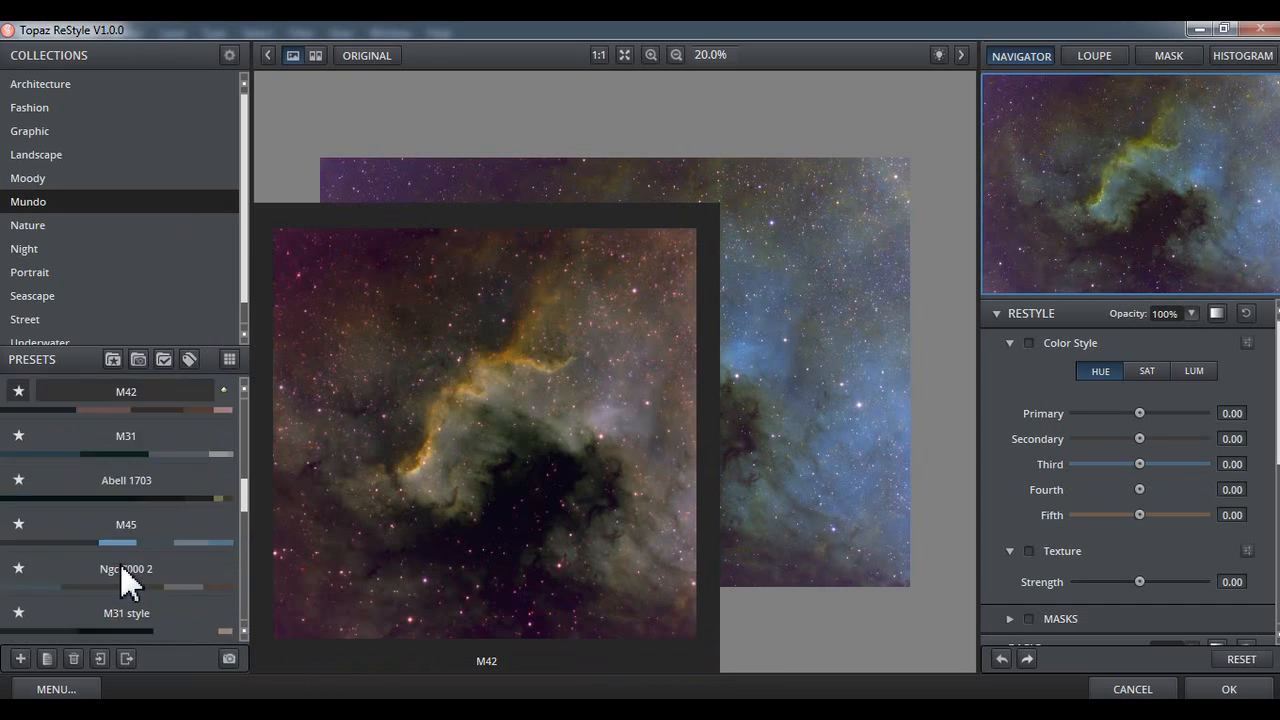
{"action": "scroll", "coordinate": [120, 575], "scroll_direction": "down", "scroll_amount": 1}
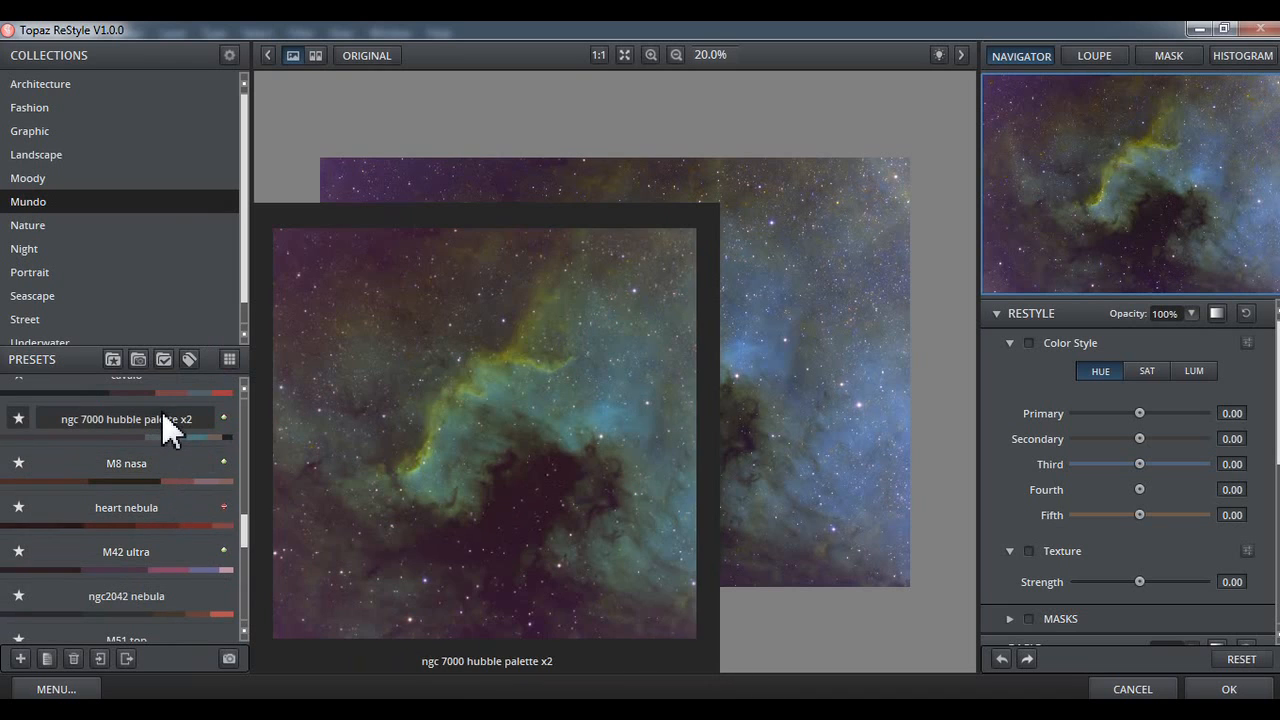
{"action": "left_click", "coordinate": [163, 423]}
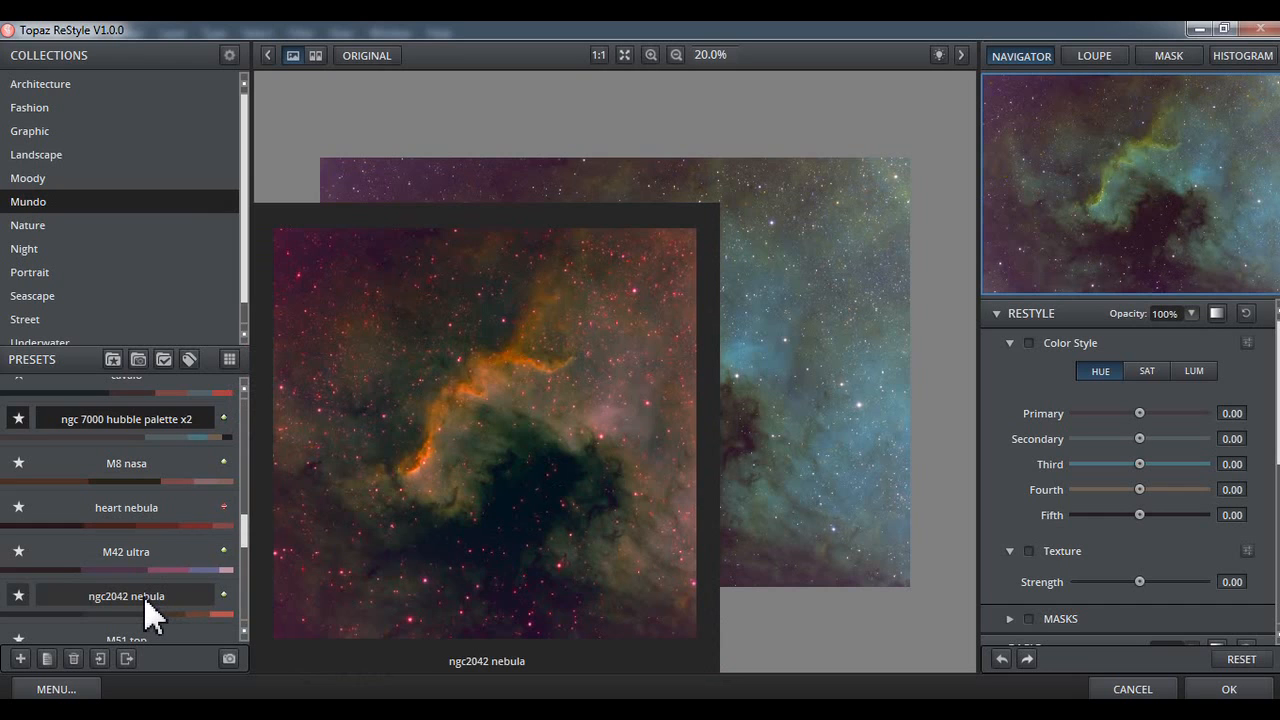
- Browse the remaining Mundo presets and apply the "cavalo" restyle to the image
{"action": "left_click", "coordinate": [143, 595]}
{"action": "scroll", "coordinate": [144, 592], "scroll_direction": "down", "scroll_amount": 2}
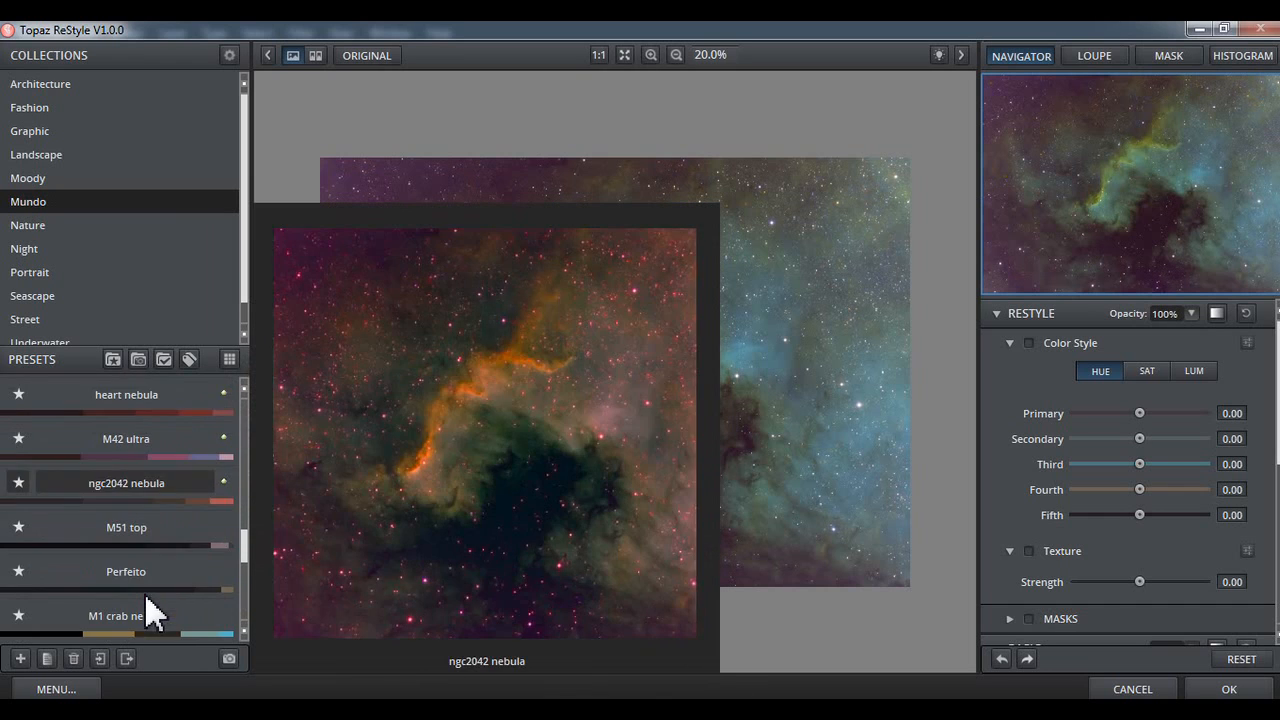
{"action": "scroll", "coordinate": [144, 592], "scroll_direction": "down", "scroll_amount": 8}
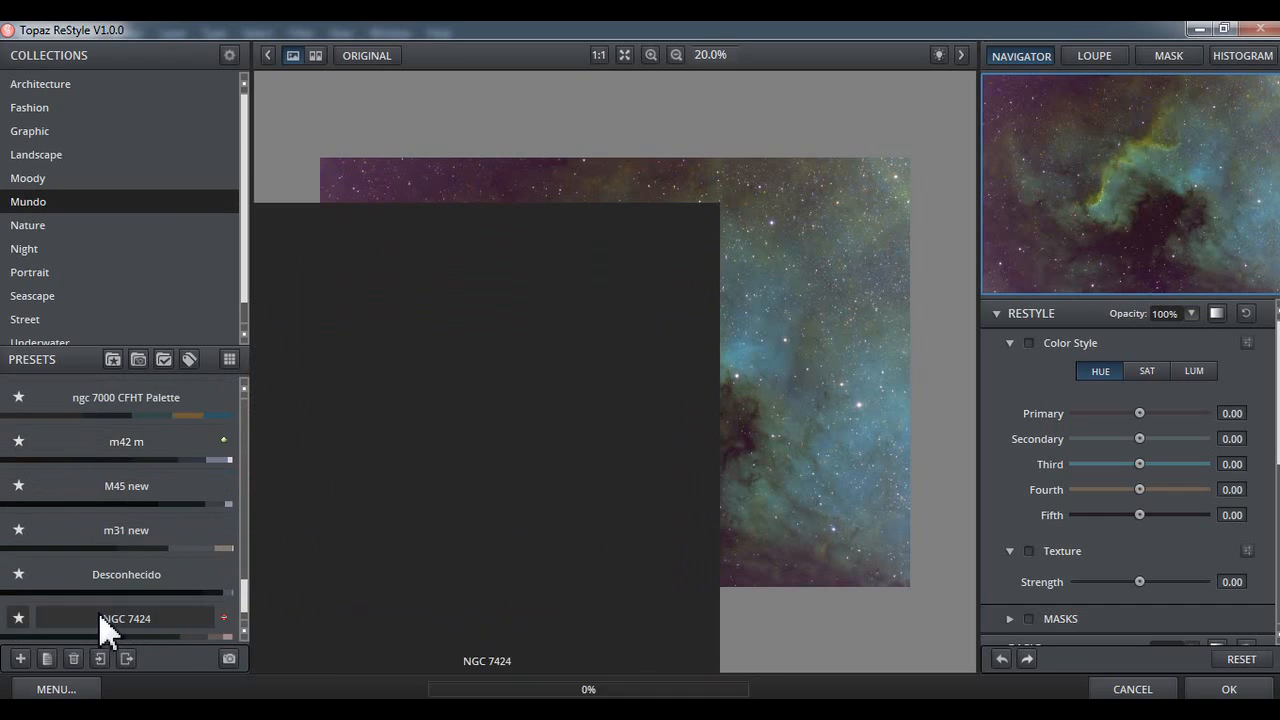
{"action": "scroll", "coordinate": [100, 617], "scroll_direction": "down", "scroll_amount": 1}
{"action": "scroll", "coordinate": [100, 612], "scroll_direction": "up", "scroll_amount": 11}
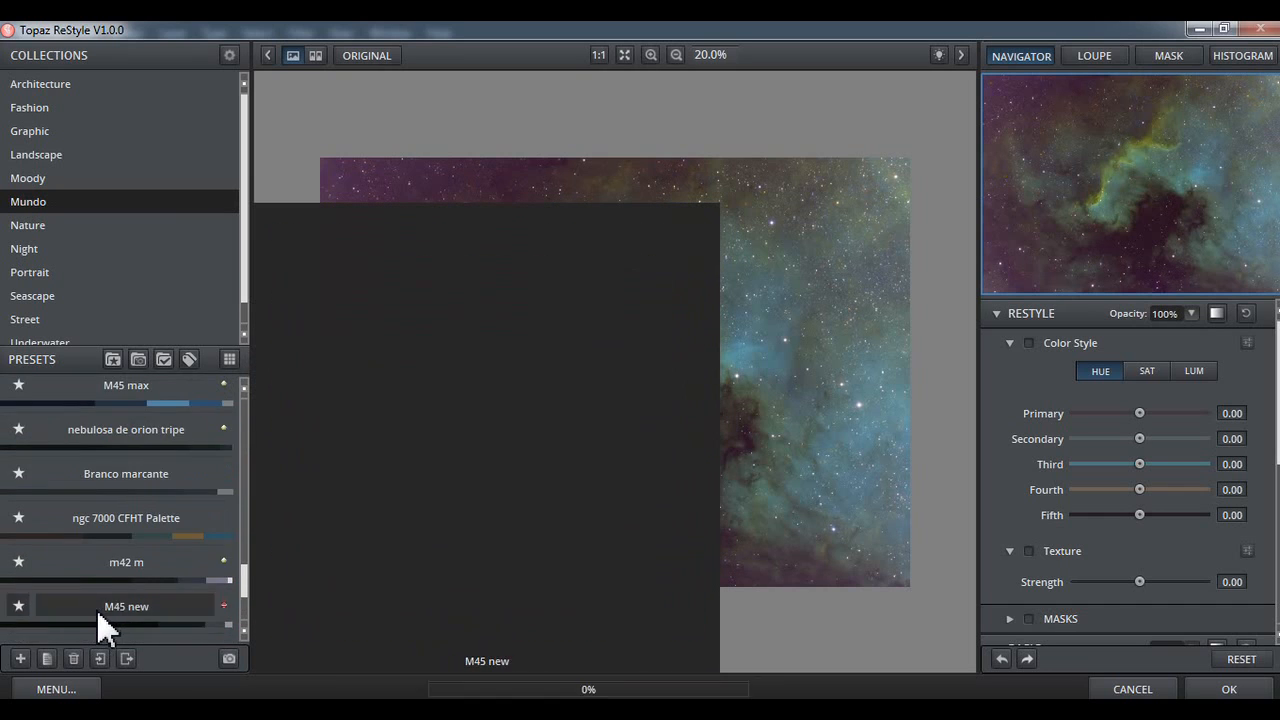
{"action": "scroll", "coordinate": [100, 605], "scroll_direction": "up", "scroll_amount": 5}
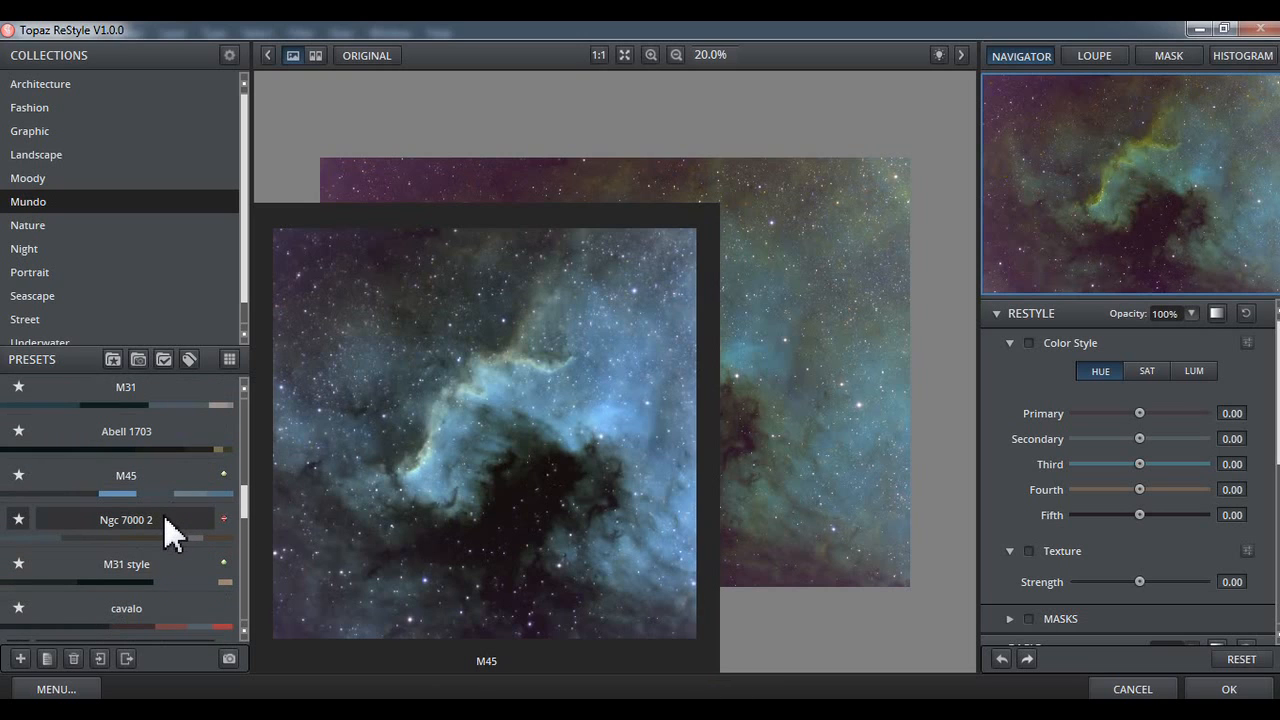
{"action": "left_click", "coordinate": [139, 616]}
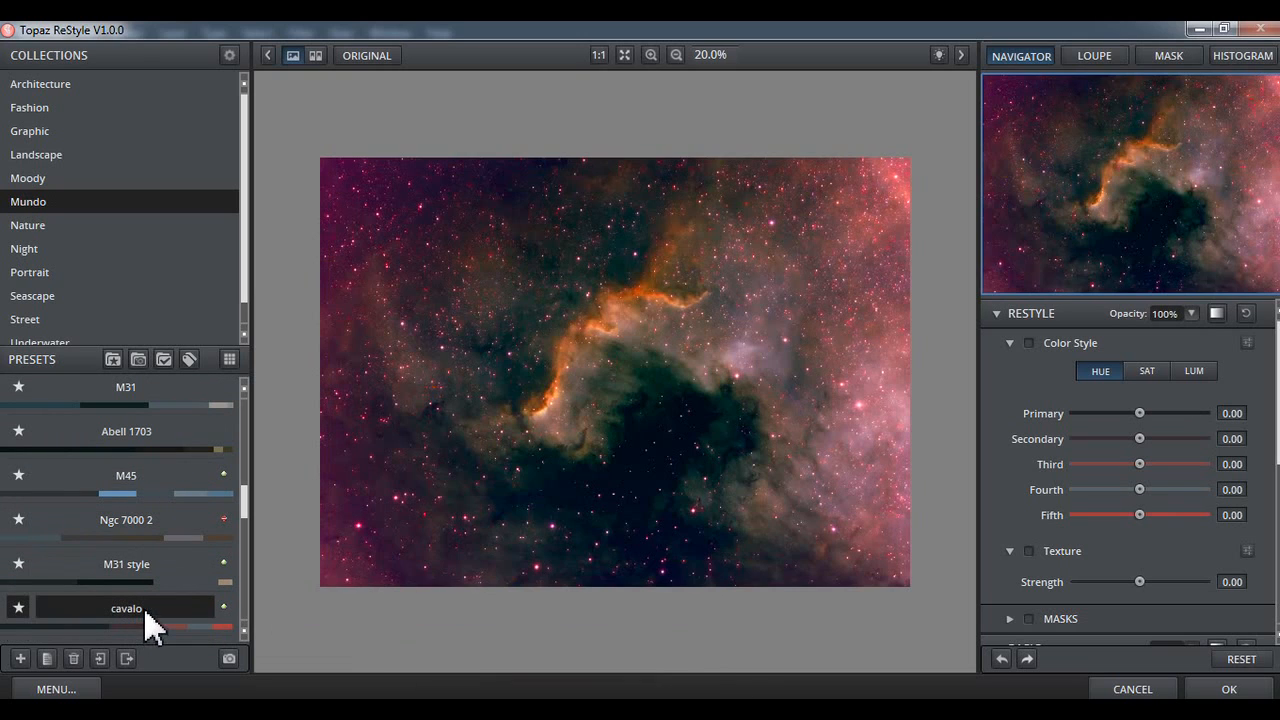
{"action": "left_click", "coordinate": [442, 423]}
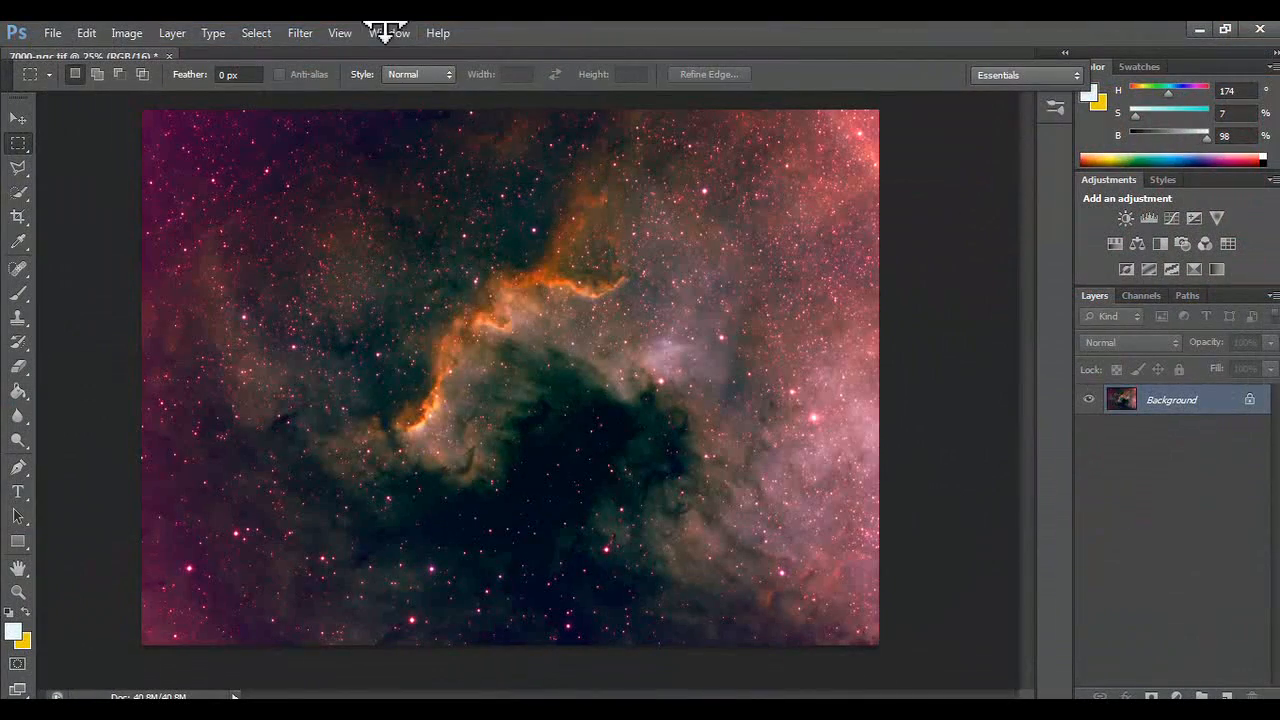
- Open the restyled image in Topaz Clarity and set the HSL saturation of red, purple and magenta to -1.00
{"action": "left_click", "coordinate": [340, 35]}
{"action": "mouse_move", "coordinate": [301, 42]}
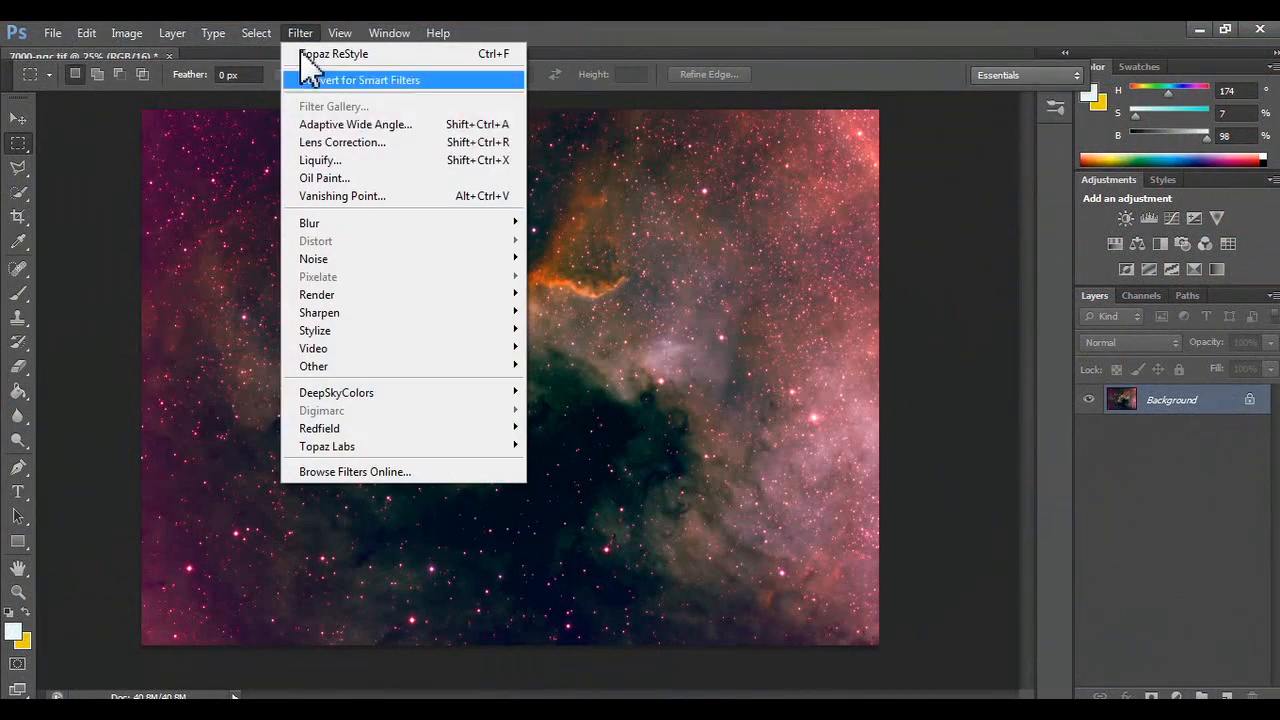
{"action": "mouse_move", "coordinate": [440, 446]}
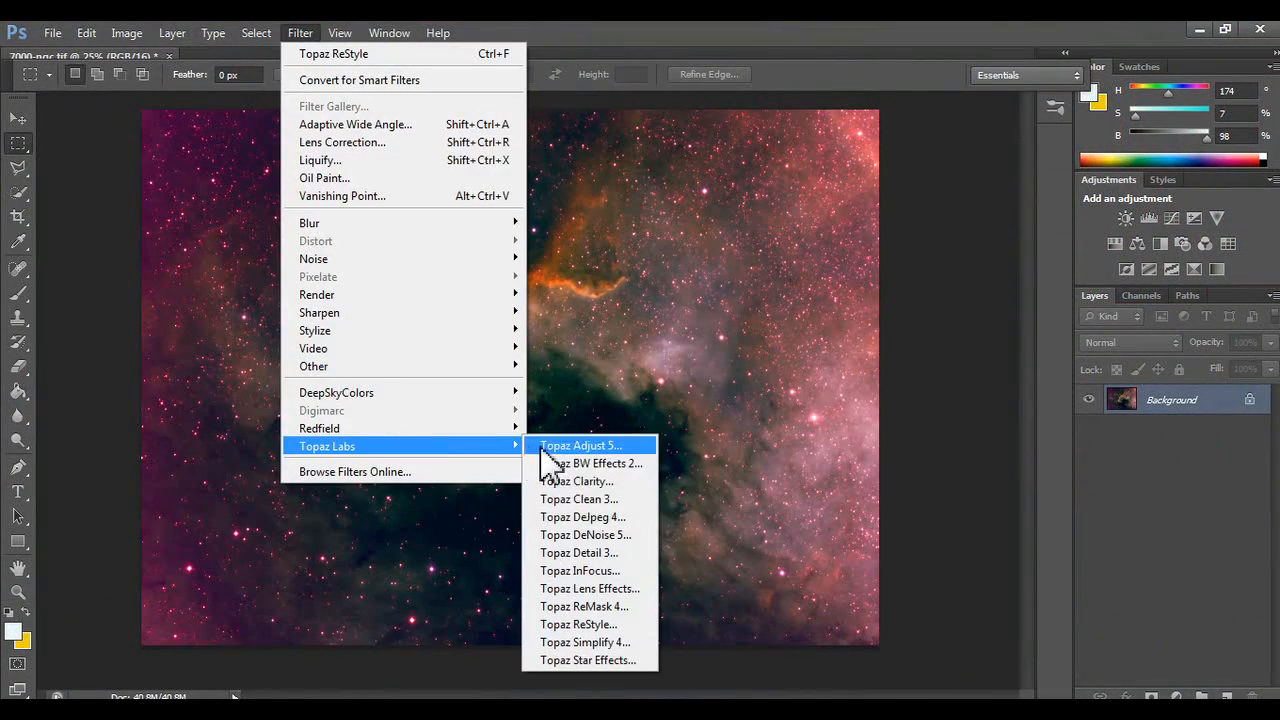
{"action": "left_click", "coordinate": [616, 483]}
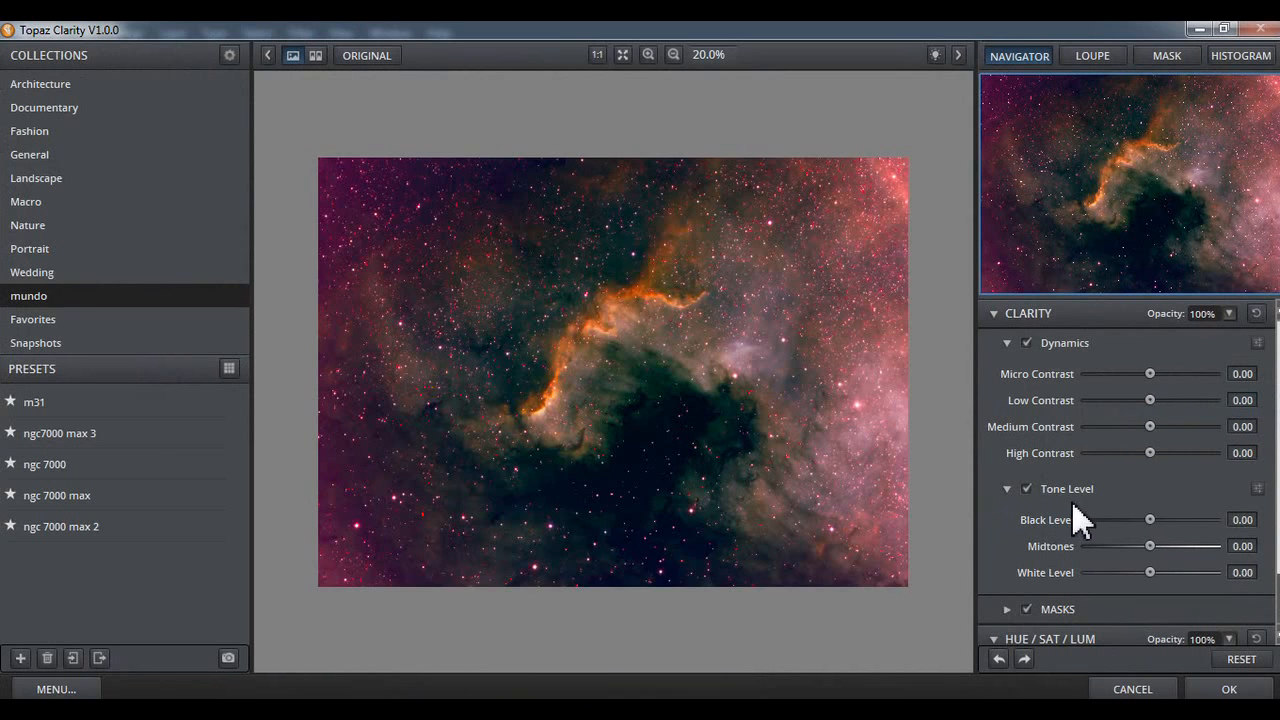
{"action": "scroll", "coordinate": [1080, 517], "scroll_direction": "down", "scroll_amount": 2}
{"action": "left_click", "coordinate": [1010, 600]}
{"action": "scroll", "coordinate": [1011, 597], "scroll_direction": "down", "scroll_amount": 3}
{"action": "left_click", "coordinate": [1152, 519]}
{"action": "scroll", "coordinate": [1145, 500], "scroll_direction": "down", "scroll_amount": 5}
{"action": "left_click_drag", "start_coordinate": [1148, 391], "coordinate": [1074, 392]}
{"action": "left_click_drag", "start_coordinate": [1150, 568], "coordinate": [1044, 550]}
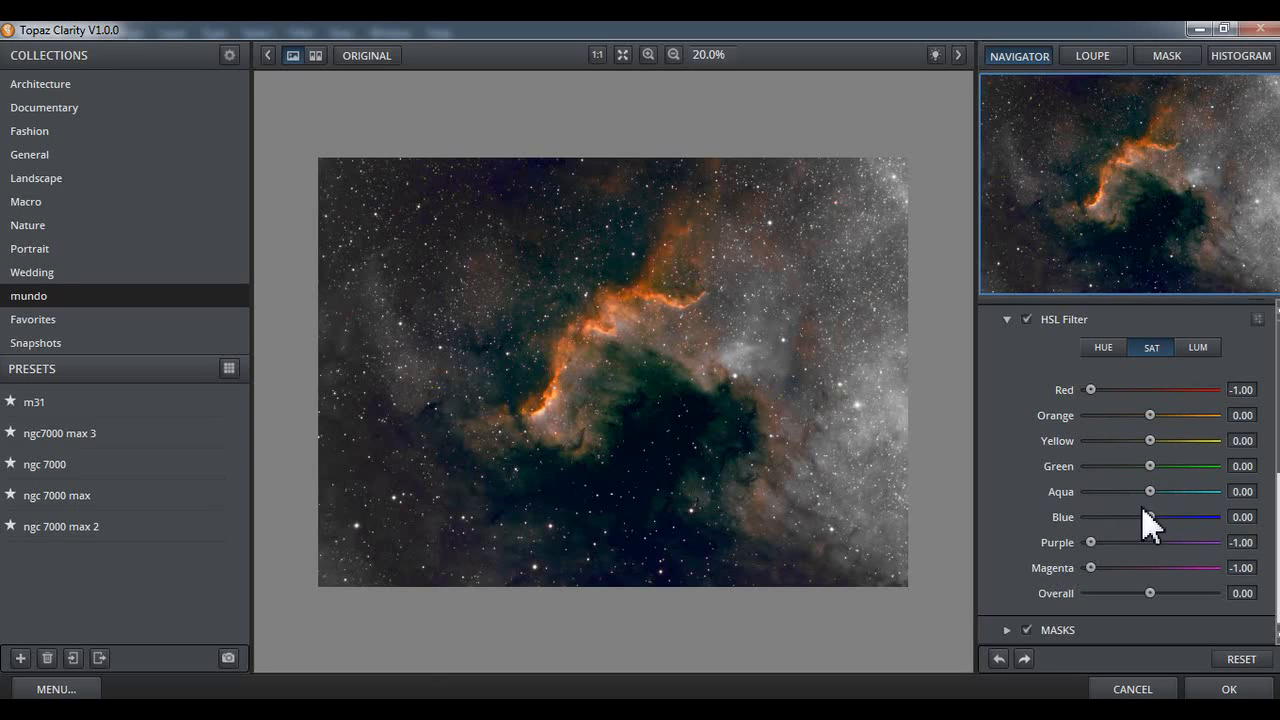
- Try purple and magenta saturation at -0.70, and discard the Clarity adjustments together with the "cavalo" restyle
{"action": "left_click", "coordinate": [1104, 348]}
{"action": "mouse_move", "coordinate": [1157, 550]}
{"action": "left_mouse_down"}
{"action": "mouse_move", "coordinate": [1060, 546]}
{"action": "mouse_move", "coordinate": [1225, 556]}
{"action": "mouse_move", "coordinate": [1167, 560]}
{"action": "left_mouse_up"}
{"action": "left_click", "coordinate": [1154, 343]}
{"action": "left_click_drag", "start_coordinate": [1094, 567], "coordinate": [1108, 545]}
{"action": "mouse_move", "coordinate": [1098, 392]}
{"action": "left_mouse_down"}
{"action": "mouse_move", "coordinate": [1134, 390]}
{"action": "mouse_move", "coordinate": [1079, 392]}
{"action": "left_mouse_up"}
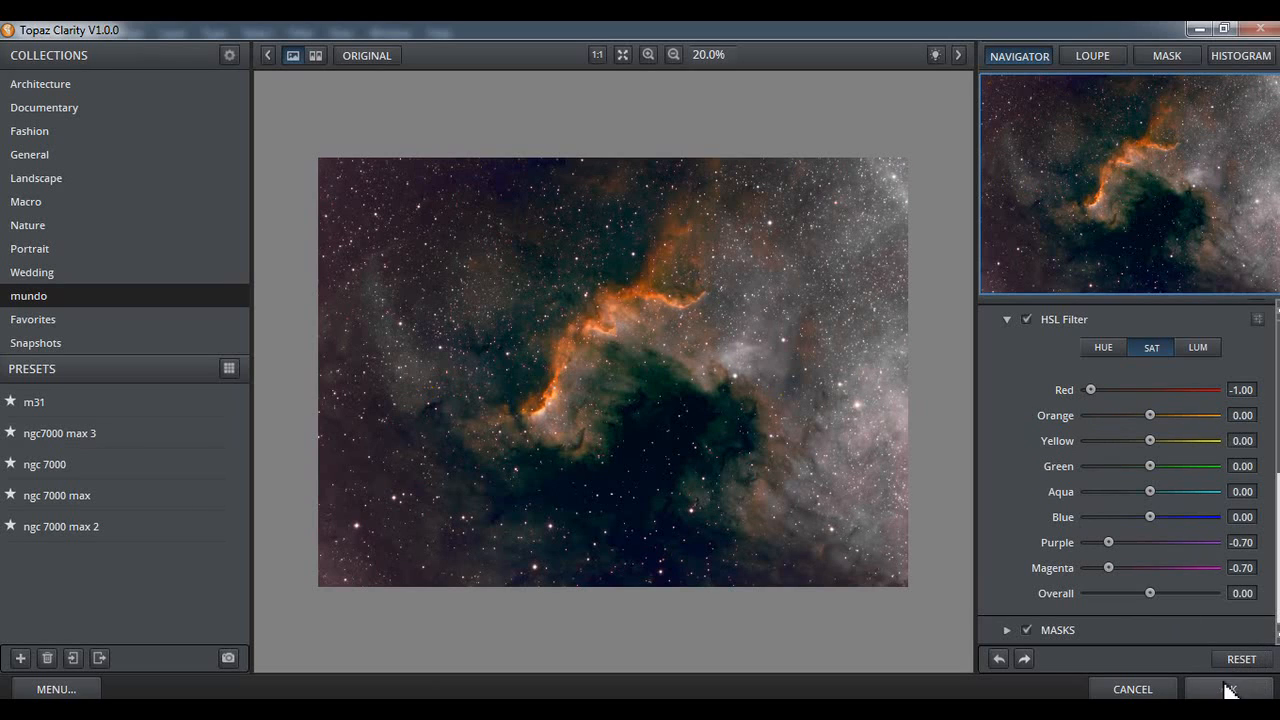
{"action": "left_click", "coordinate": [1127, 689]}
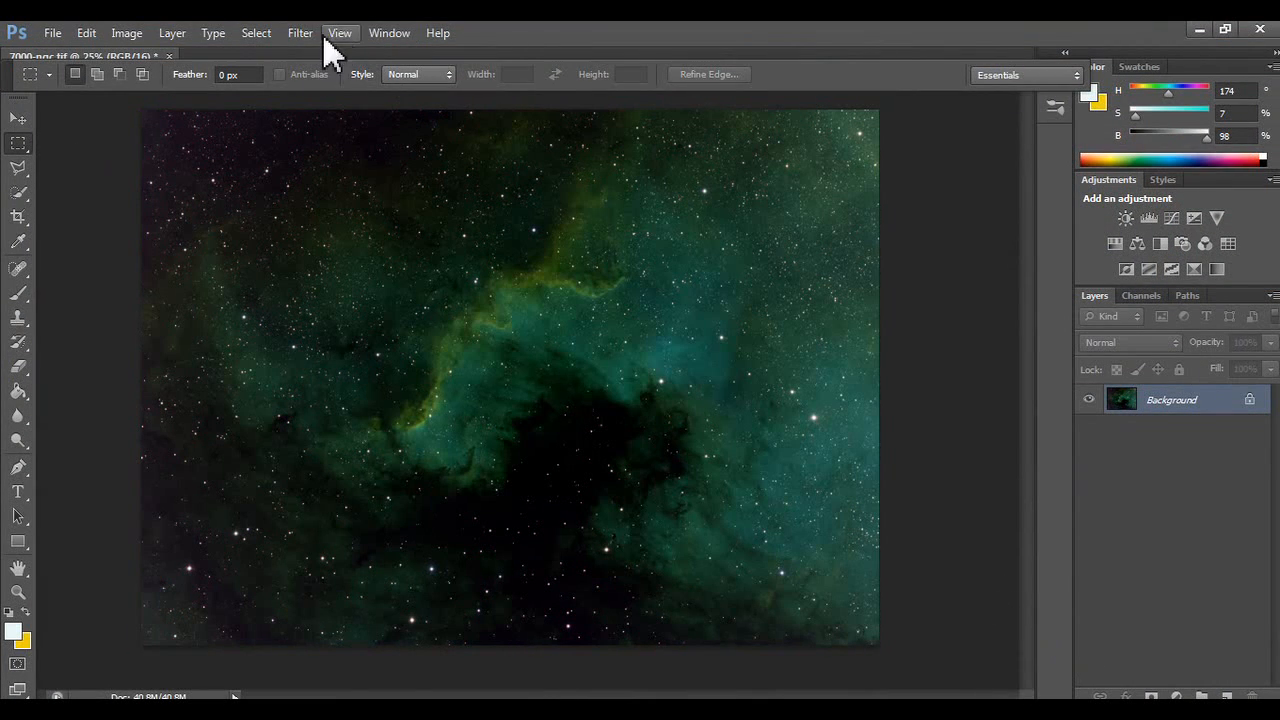
- Apply the Topaz ReStyle preset "ngc 7000 hubble palette x2" to the green-reduced image
{"action": "left_click", "coordinate": [300, 33]}
{"action": "mouse_move", "coordinate": [410, 445]}
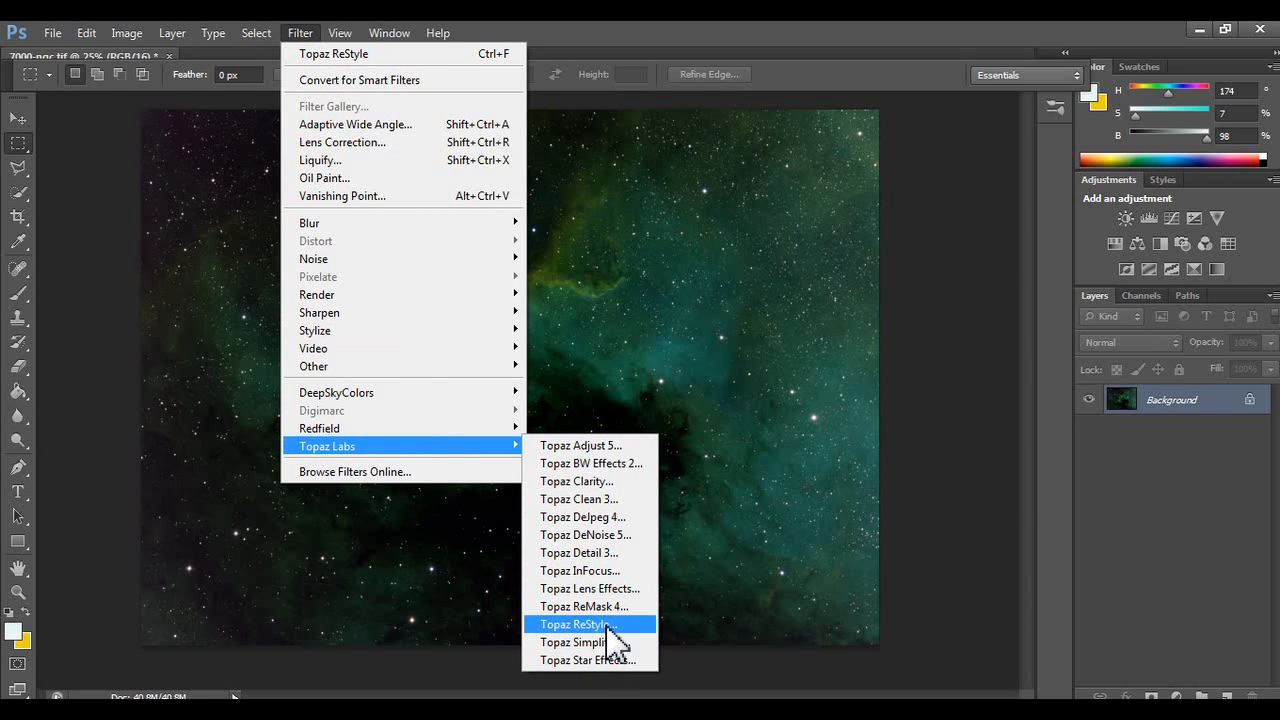
{"action": "left_click", "coordinate": [575, 624]}
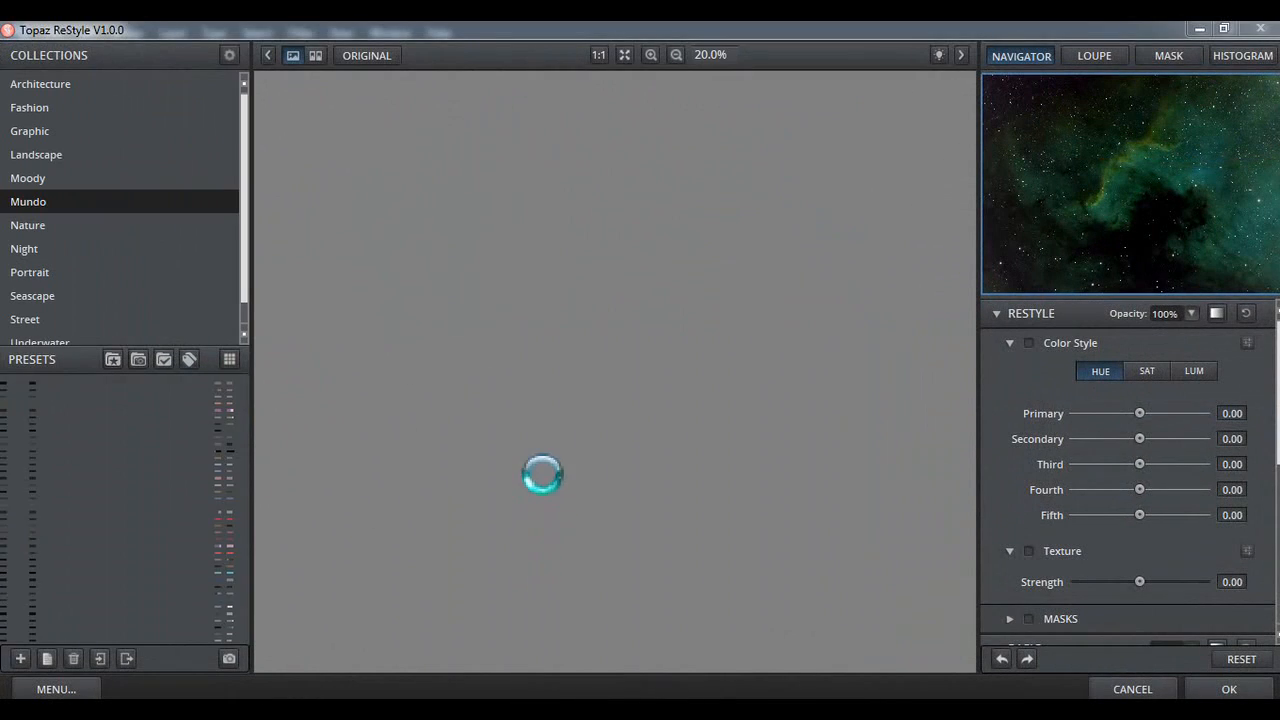
{"action": "scroll", "coordinate": [155, 575], "scroll_direction": "down", "scroll_amount": 5}
{"action": "scroll", "coordinate": [161, 557], "scroll_direction": "down", "scroll_amount": 6}
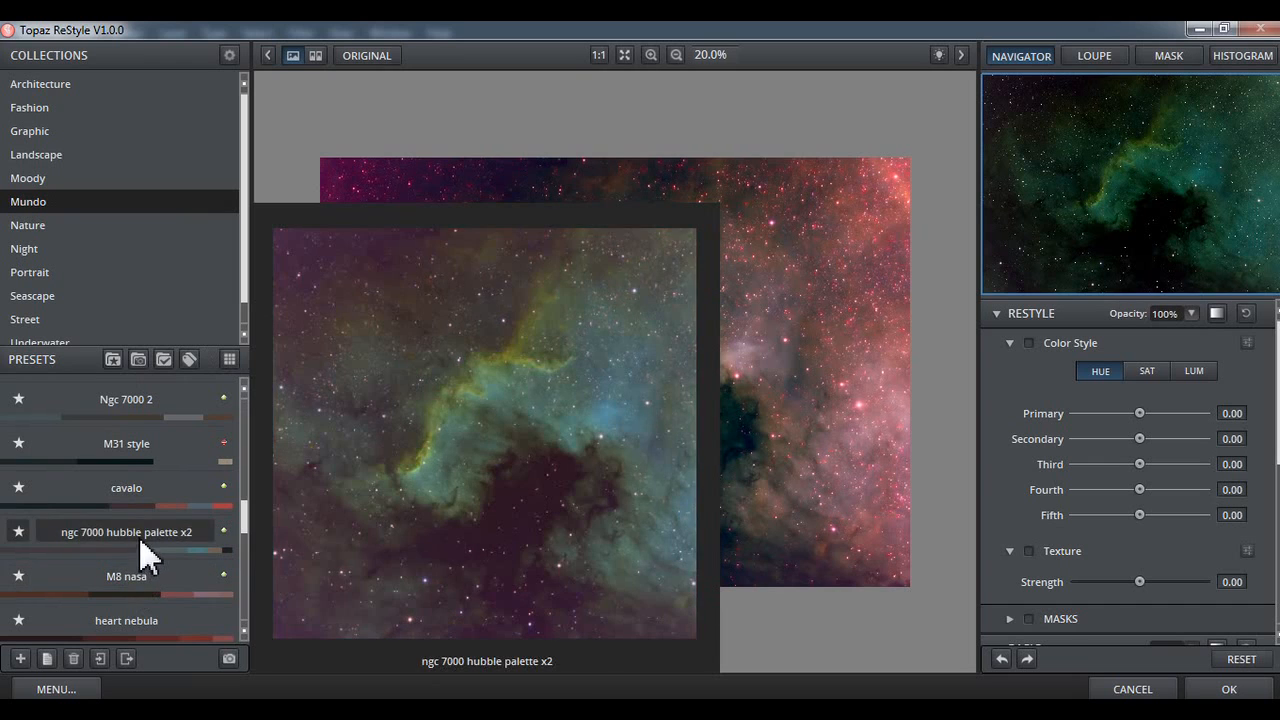
{"action": "left_click", "coordinate": [145, 545]}
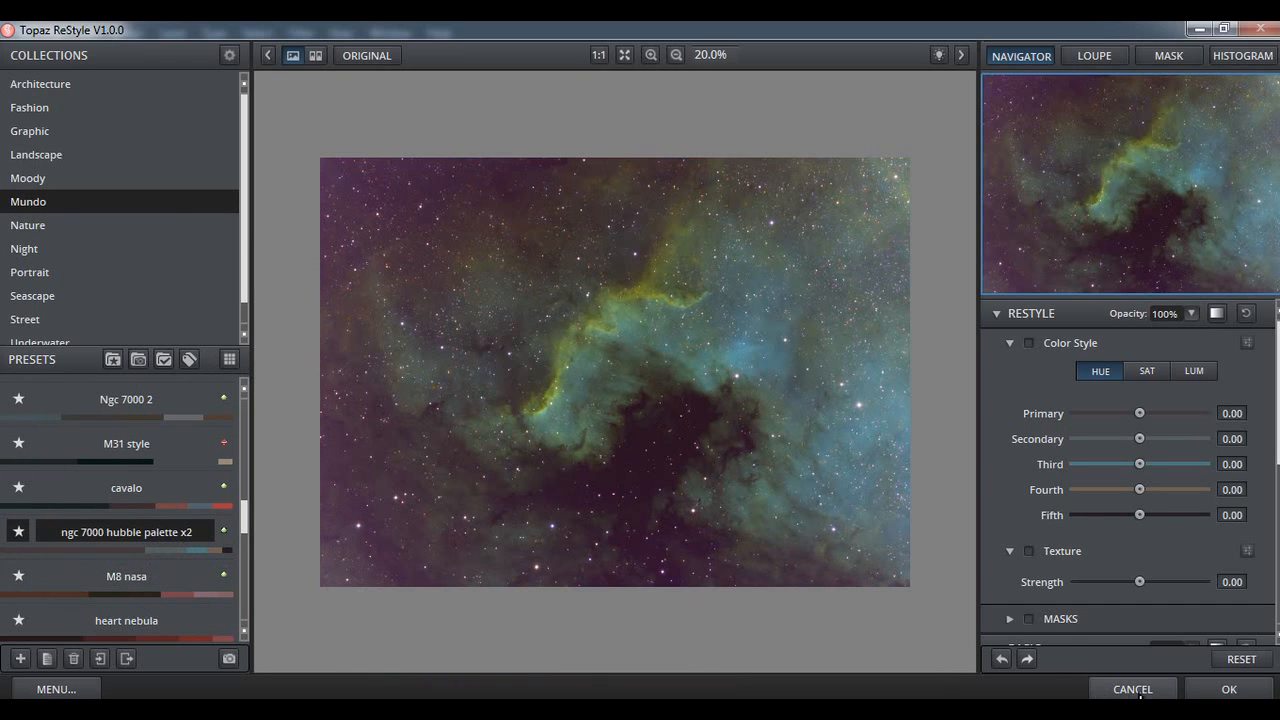
{"action": "left_click", "coordinate": [1207, 690]}
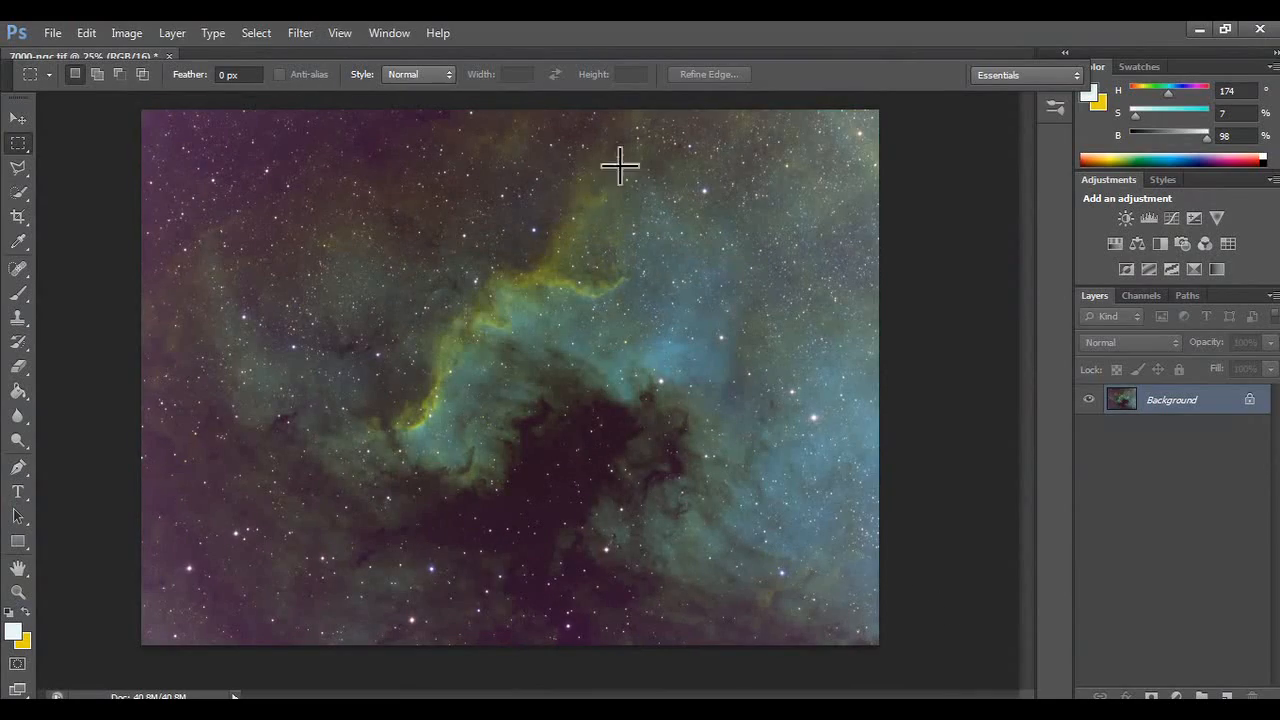
{"action": "left_click", "coordinate": [1171, 218]}
{"action": "left_click_drag", "start_coordinate": [1075, 355], "coordinate": [1045, 371]}
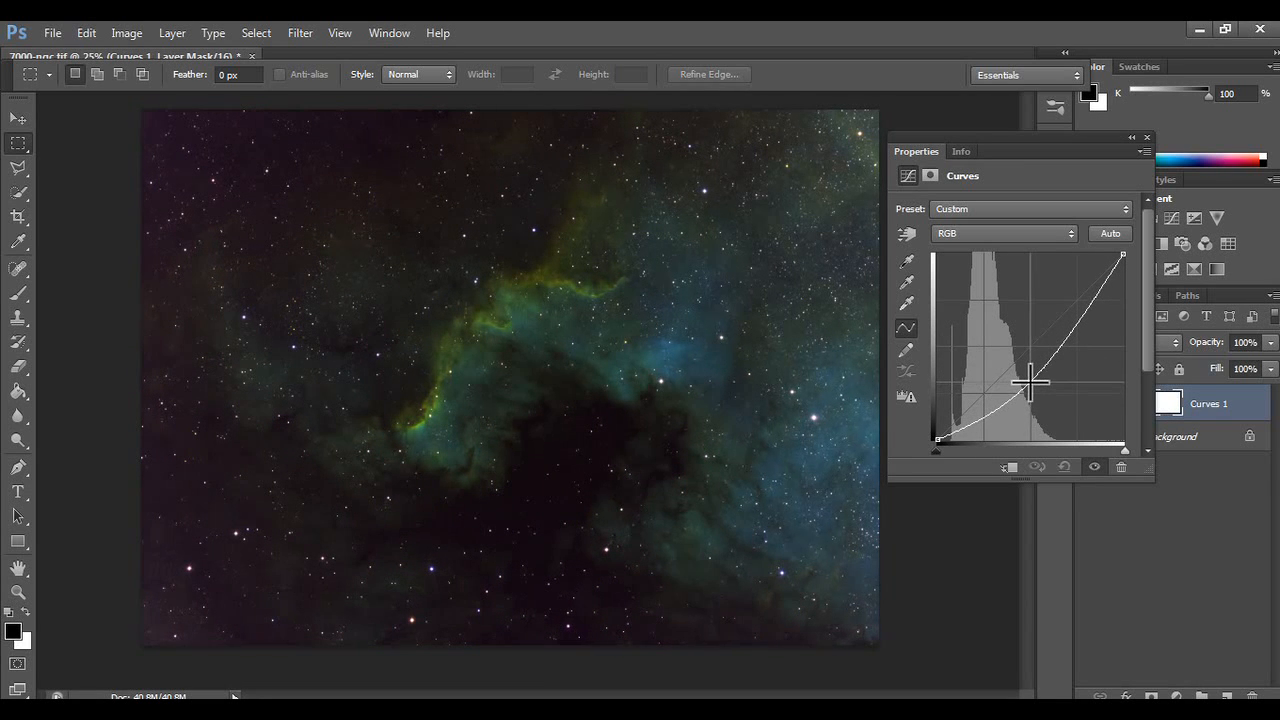
{"action": "left_click", "coordinate": [1121, 467]}
- Duplicate the Background layer twice and select the topmost copy
{"action": "left_click_drag", "start_coordinate": [1231, 401], "coordinate": [1228, 692]}
{"action": "left_click_drag", "start_coordinate": [1205, 430], "coordinate": [1222, 690]}
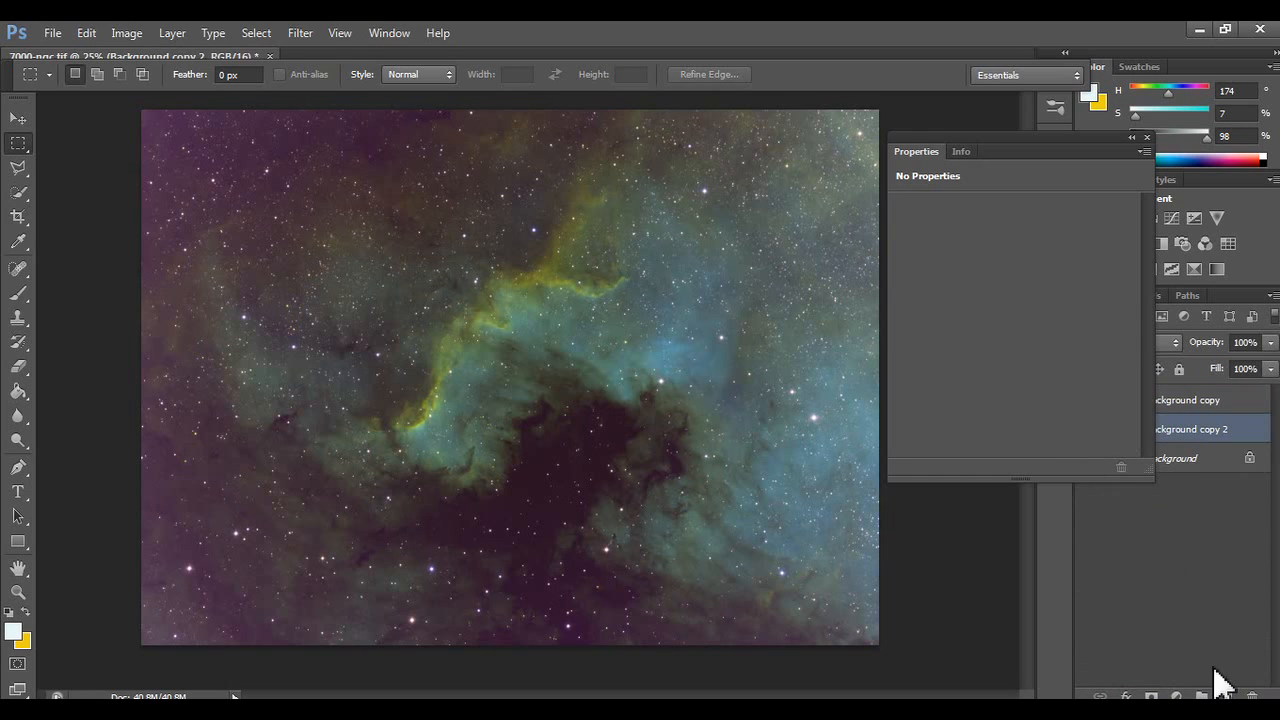
{"action": "left_click", "coordinate": [1148, 136]}
{"action": "left_click", "coordinate": [1147, 133]}
{"action": "double_click", "coordinate": [1157, 400]}
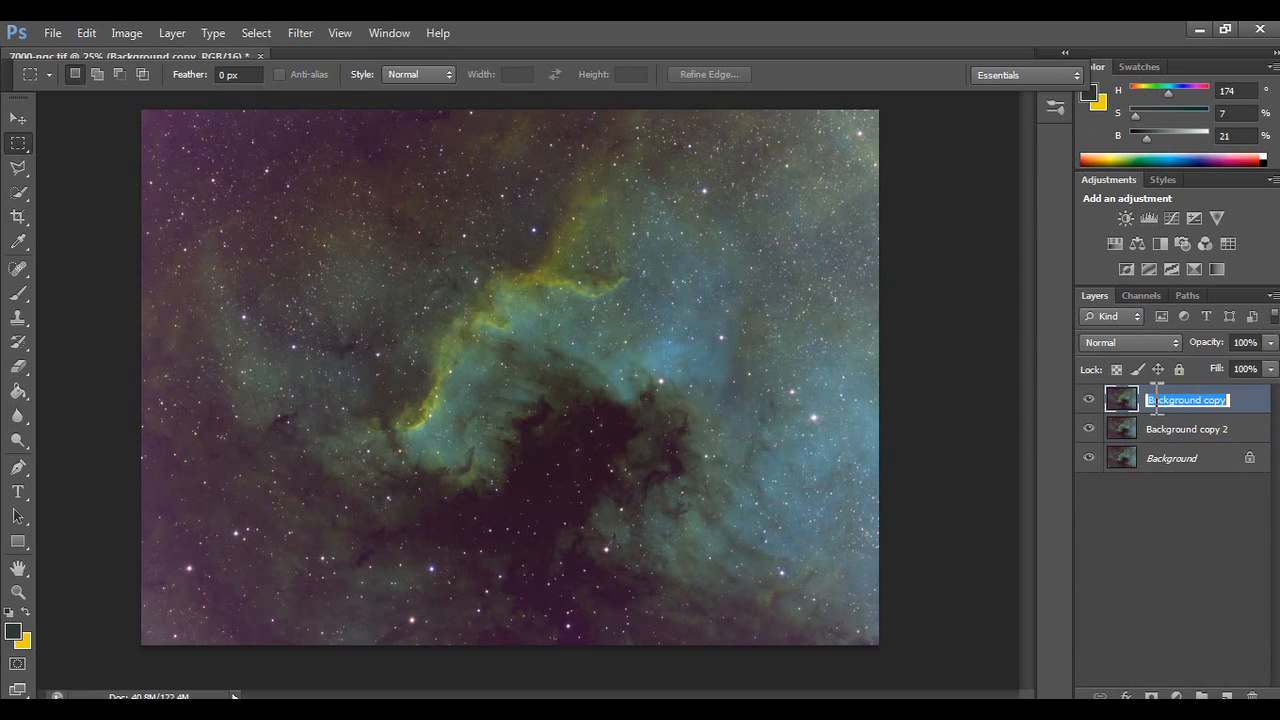
{"action": "left_click", "coordinate": [1140, 438]}
{"action": "left_click", "coordinate": [1137, 409]}
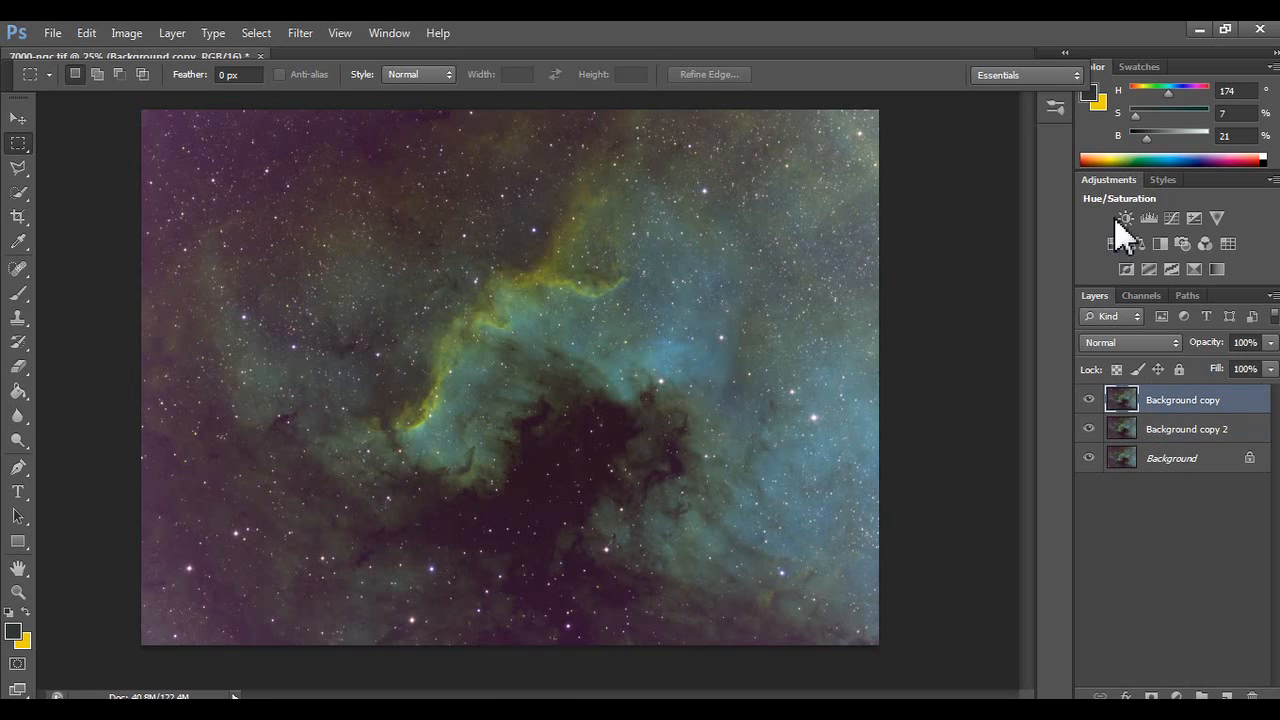
- Darken the midtones with a Curves adjustment layer above Background copy and merge it down into that copy
{"action": "left_click", "coordinate": [1171, 219]}
{"action": "left_click_drag", "start_coordinate": [1020, 357], "coordinate": [1040, 381]}
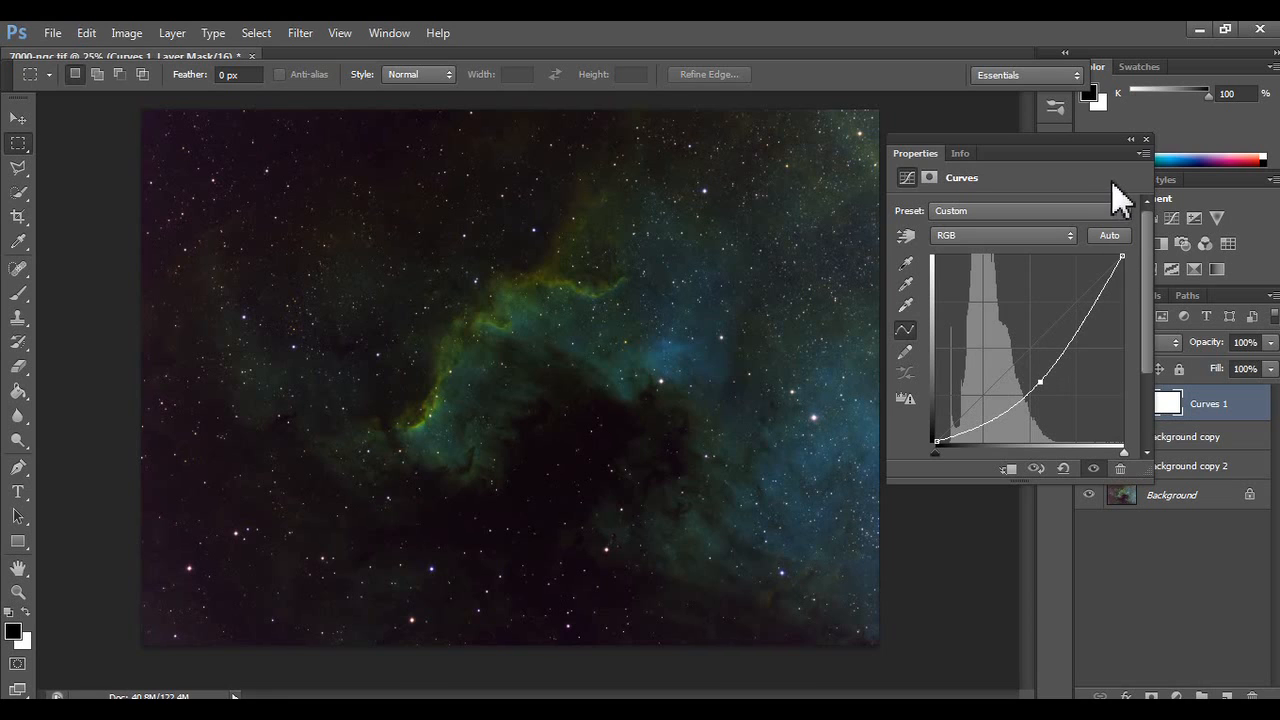
{"action": "left_click", "coordinate": [1146, 140]}
{"action": "right_click", "coordinate": [1196, 412]}
{"action": "left_click", "coordinate": [1100, 477]}
- Move the undarkened Background copy 2 to the top of the layer stack and add a reveal-all layer mask to it
{"action": "left_click_drag", "start_coordinate": [1130, 447], "coordinate": [1158, 401]}
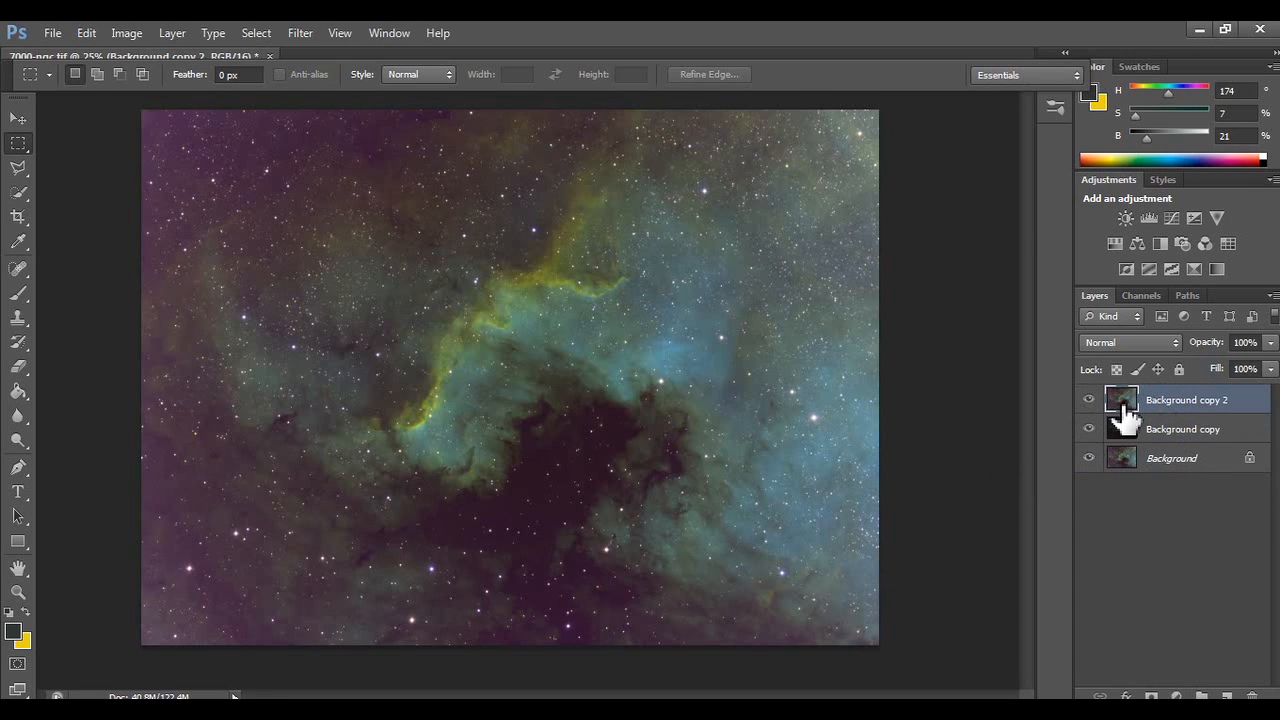
{"action": "left_click", "coordinate": [256, 33]}
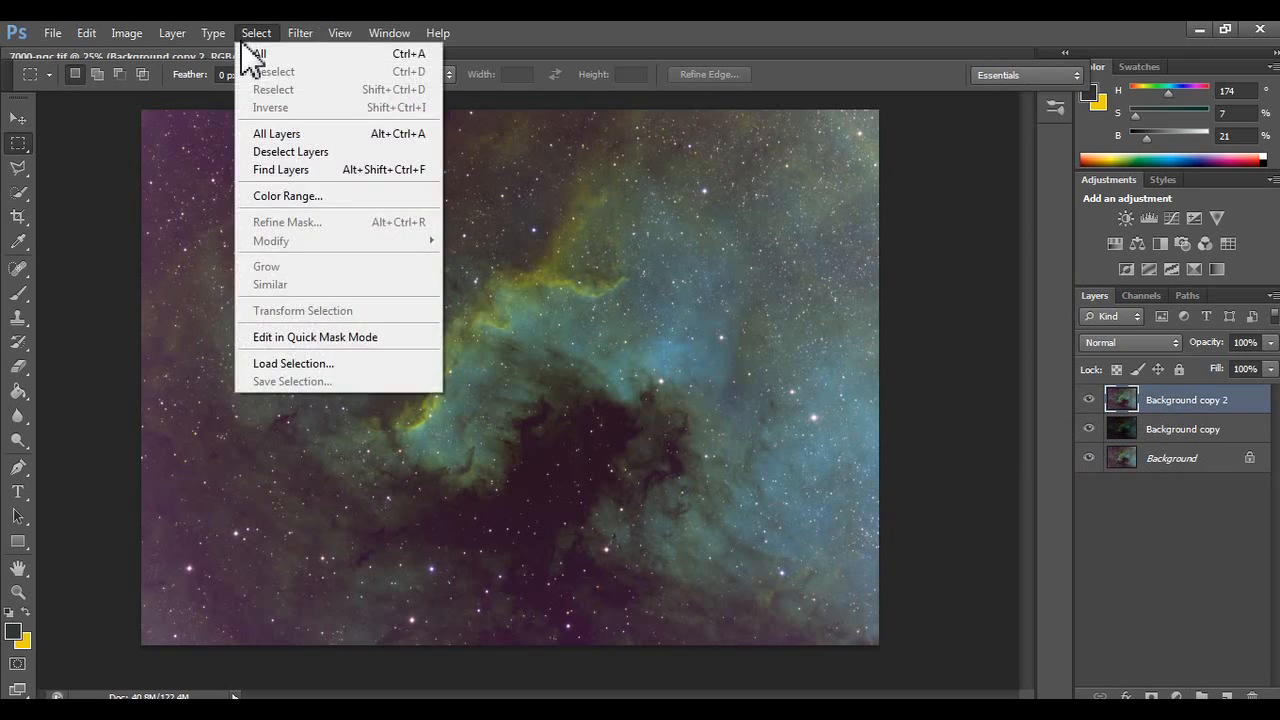
{"action": "mouse_move", "coordinate": [215, 36]}
{"action": "mouse_move", "coordinate": [172, 33]}
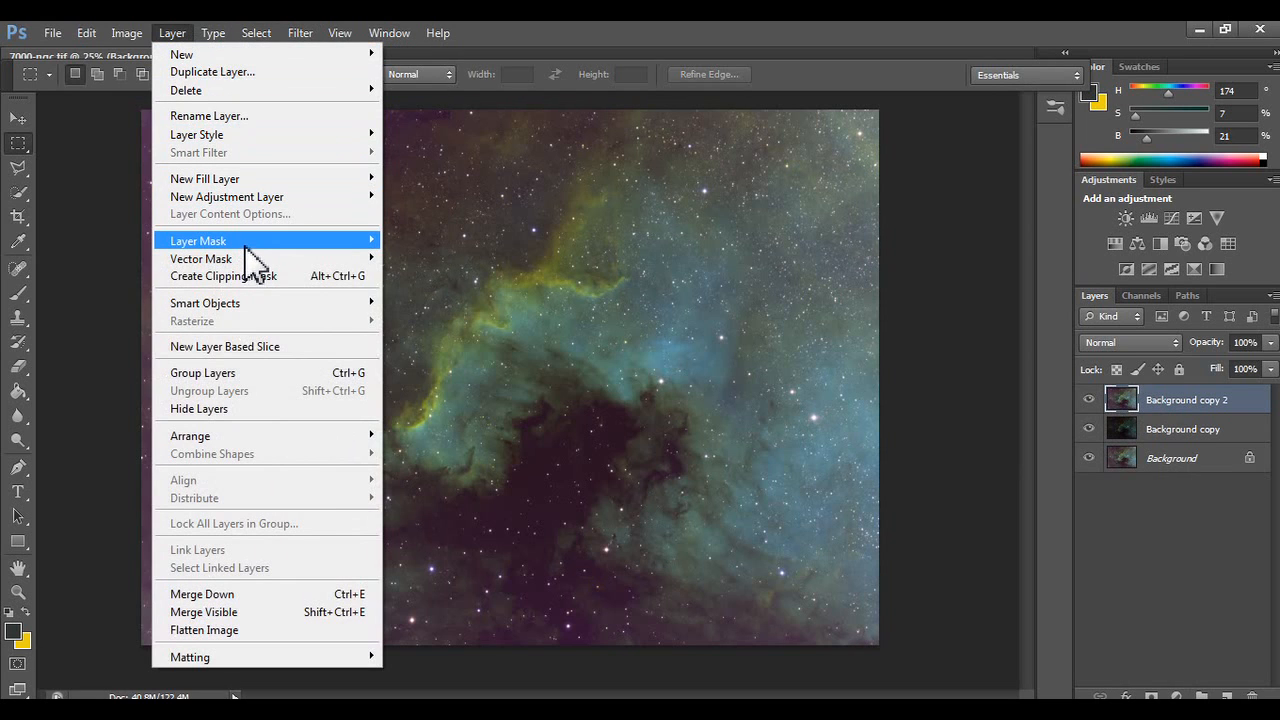
{"action": "mouse_move", "coordinate": [357, 251]}
{"action": "left_click", "coordinate": [410, 241]}
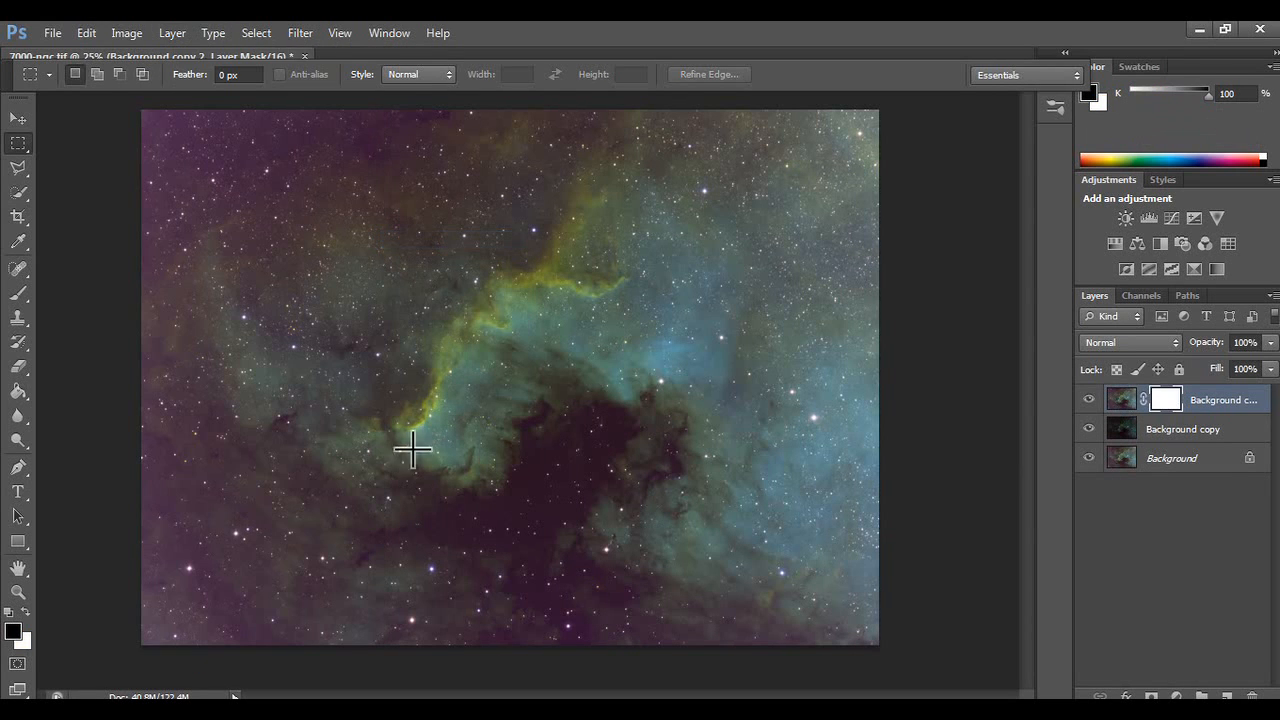
- Paint the mask black over the nebula's dark regions and purple outer areas with a soft 391 px brush at 0% hardness
{"action": "left_click", "coordinate": [17, 293]}
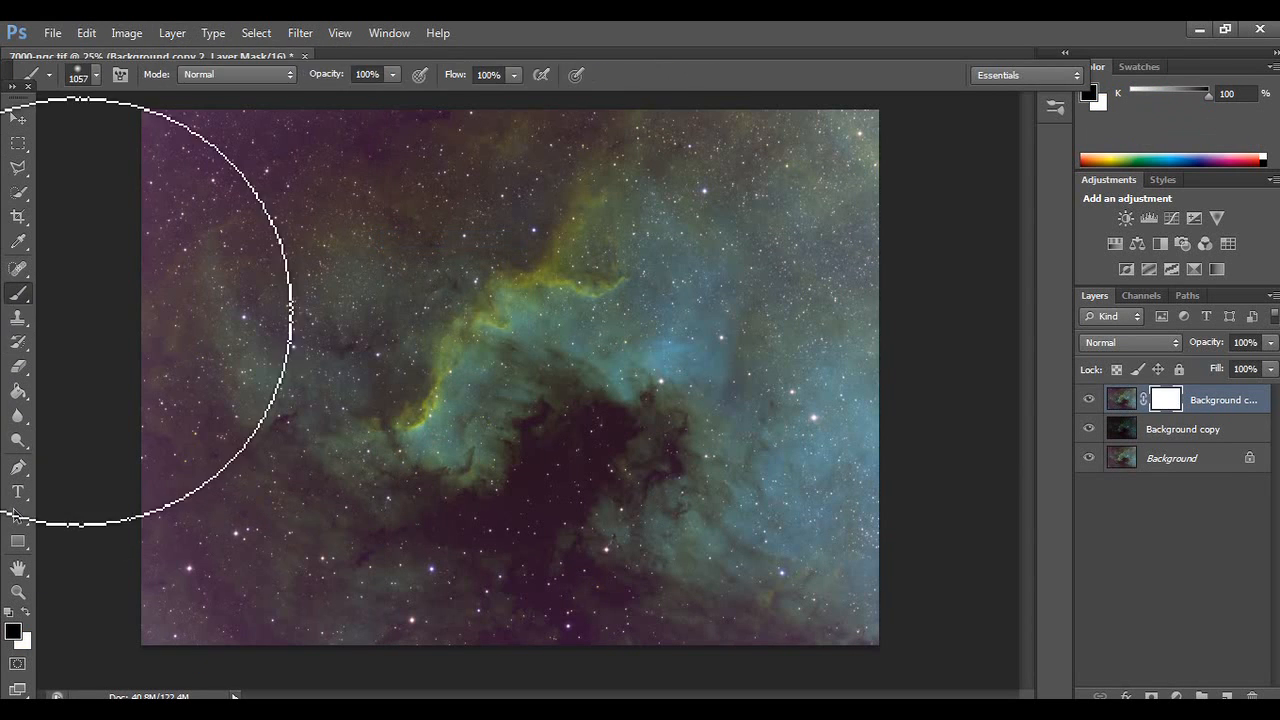
{"action": "right_click", "coordinate": [608, 470]}
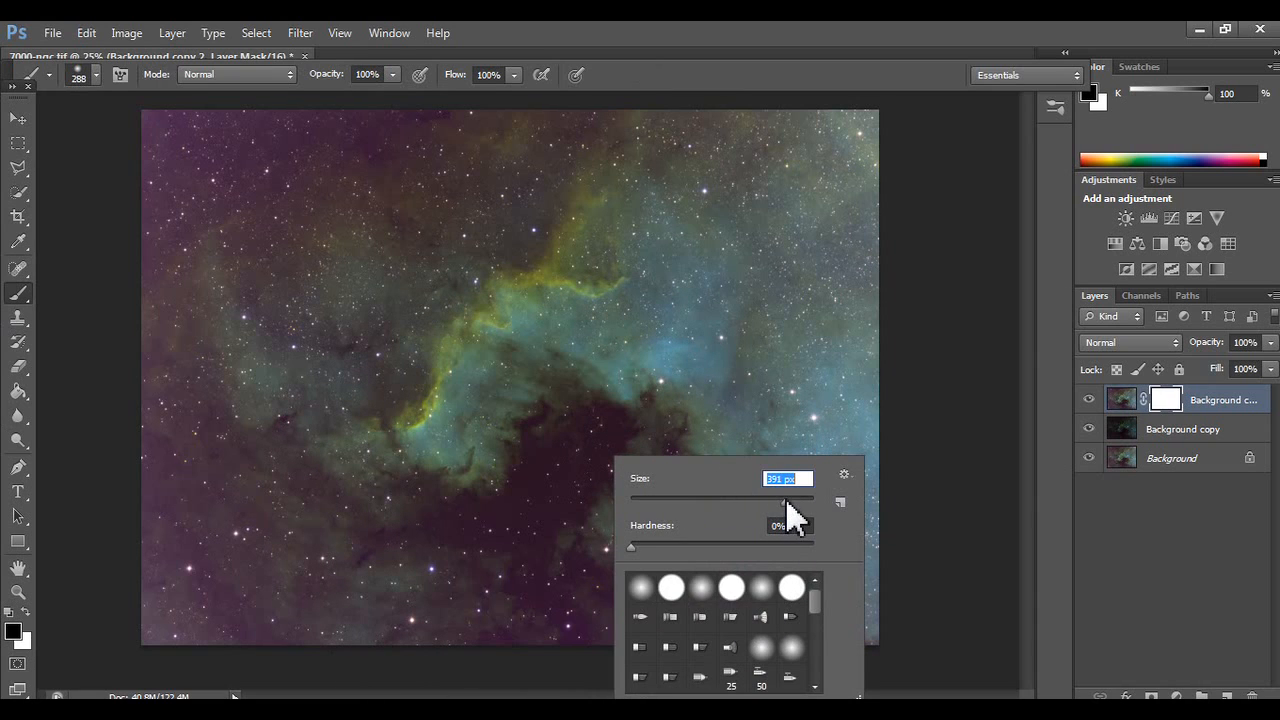
{"action": "mouse_move", "coordinate": [596, 449]}
{"action": "left_mouse_down"}
{"action": "mouse_move", "coordinate": [525, 457]}
{"action": "mouse_move", "coordinate": [564, 479]}
{"action": "mouse_move", "coordinate": [550, 495]}
{"action": "mouse_move", "coordinate": [652, 483]}
{"action": "mouse_move", "coordinate": [677, 456]}
{"action": "mouse_move", "coordinate": [651, 405]}
{"action": "mouse_move", "coordinate": [624, 500]}
{"action": "mouse_move", "coordinate": [518, 486]}
{"action": "mouse_move", "coordinate": [509, 542]}
{"action": "mouse_move", "coordinate": [563, 597]}
{"action": "mouse_move", "coordinate": [609, 610]}
{"action": "mouse_move", "coordinate": [602, 593]}
{"action": "mouse_move", "coordinate": [797, 642]}
{"action": "mouse_move", "coordinate": [504, 625]}
{"action": "left_mouse_up"}
{"action": "mouse_move", "coordinate": [466, 554]}
{"action": "left_mouse_down"}
{"action": "mouse_move", "coordinate": [461, 510]}
{"action": "mouse_move", "coordinate": [375, 533]}
{"action": "mouse_move", "coordinate": [348, 501]}
{"action": "mouse_move", "coordinate": [295, 483]}
{"action": "mouse_move", "coordinate": [285, 576]}
{"action": "mouse_move", "coordinate": [238, 617]}
{"action": "mouse_move", "coordinate": [168, 546]}
{"action": "mouse_move", "coordinate": [158, 553]}
{"action": "mouse_move", "coordinate": [175, 460]}
{"action": "mouse_move", "coordinate": [203, 491]}
{"action": "mouse_move", "coordinate": [207, 443]}
{"action": "mouse_move", "coordinate": [209, 507]}
{"action": "mouse_move", "coordinate": [282, 600]}
{"action": "mouse_move", "coordinate": [328, 627]}
{"action": "mouse_move", "coordinate": [425, 621]}
{"action": "mouse_move", "coordinate": [362, 622]}
{"action": "mouse_move", "coordinate": [226, 516]}
{"action": "mouse_move", "coordinate": [178, 462]}
{"action": "mouse_move", "coordinate": [196, 430]}
{"action": "left_mouse_up"}
{"action": "mouse_move", "coordinate": [251, 128]}
{"action": "left_mouse_down"}
{"action": "mouse_move", "coordinate": [261, 160]}
{"action": "mouse_move", "coordinate": [305, 125]}
{"action": "mouse_move", "coordinate": [412, 120]}
{"action": "mouse_move", "coordinate": [254, 159]}
{"action": "mouse_move", "coordinate": [165, 206]}
{"action": "mouse_move", "coordinate": [174, 130]}
{"action": "mouse_move", "coordinate": [161, 133]}
{"action": "mouse_move", "coordinate": [220, 123]}
{"action": "mouse_move", "coordinate": [139, 146]}
{"action": "mouse_move", "coordinate": [155, 189]}
{"action": "mouse_move", "coordinate": [141, 292]}
{"action": "mouse_move", "coordinate": [155, 267]}
{"action": "mouse_move", "coordinate": [174, 351]}
{"action": "mouse_move", "coordinate": [161, 417]}
{"action": "mouse_move", "coordinate": [263, 232]}
{"action": "mouse_move", "coordinate": [243, 218]}
{"action": "mouse_move", "coordinate": [270, 202]}
{"action": "mouse_move", "coordinate": [164, 631]}
{"action": "mouse_move", "coordinate": [183, 630]}
{"action": "mouse_move", "coordinate": [150, 612]}
{"action": "mouse_move", "coordinate": [472, 640]}
{"action": "mouse_move", "coordinate": [443, 558]}
{"action": "mouse_move", "coordinate": [545, 509]}
{"action": "left_mouse_up"}
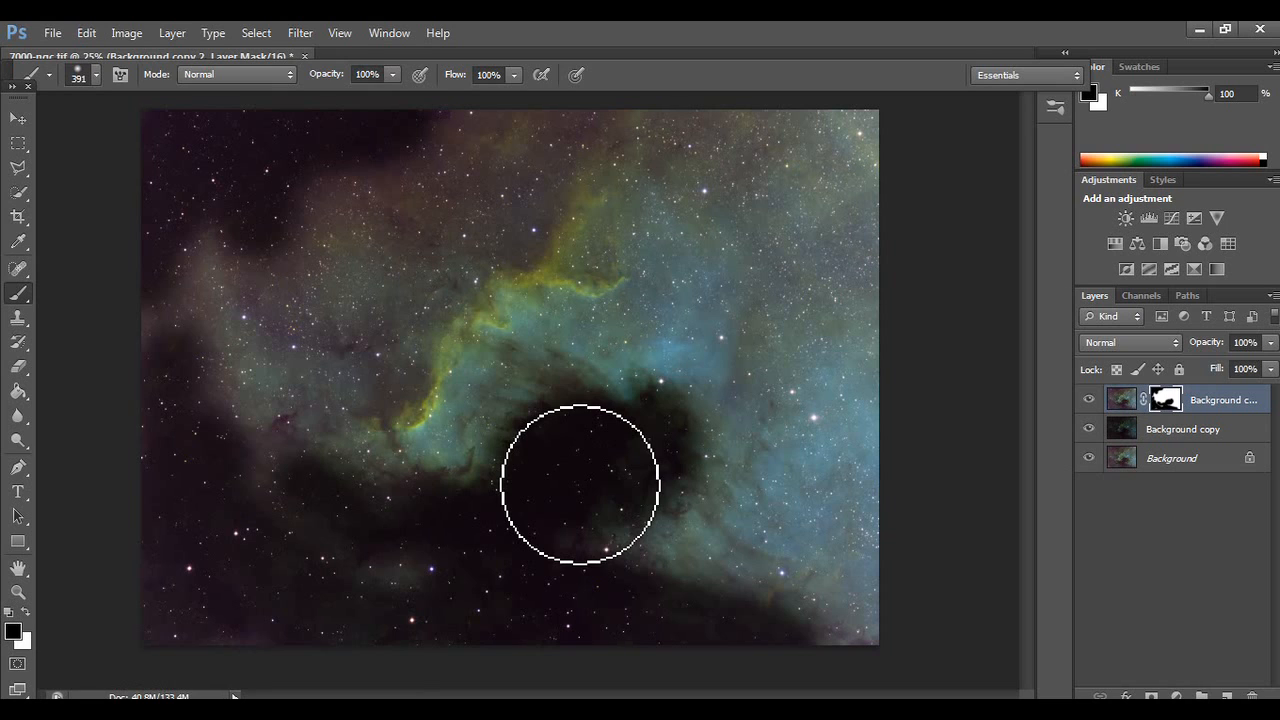
- Soften the painted mask with a Gaussian Blur of 103.4 pixels and merge the masked layer down into the darkened copy
{"action": "left_click", "coordinate": [340, 33]}
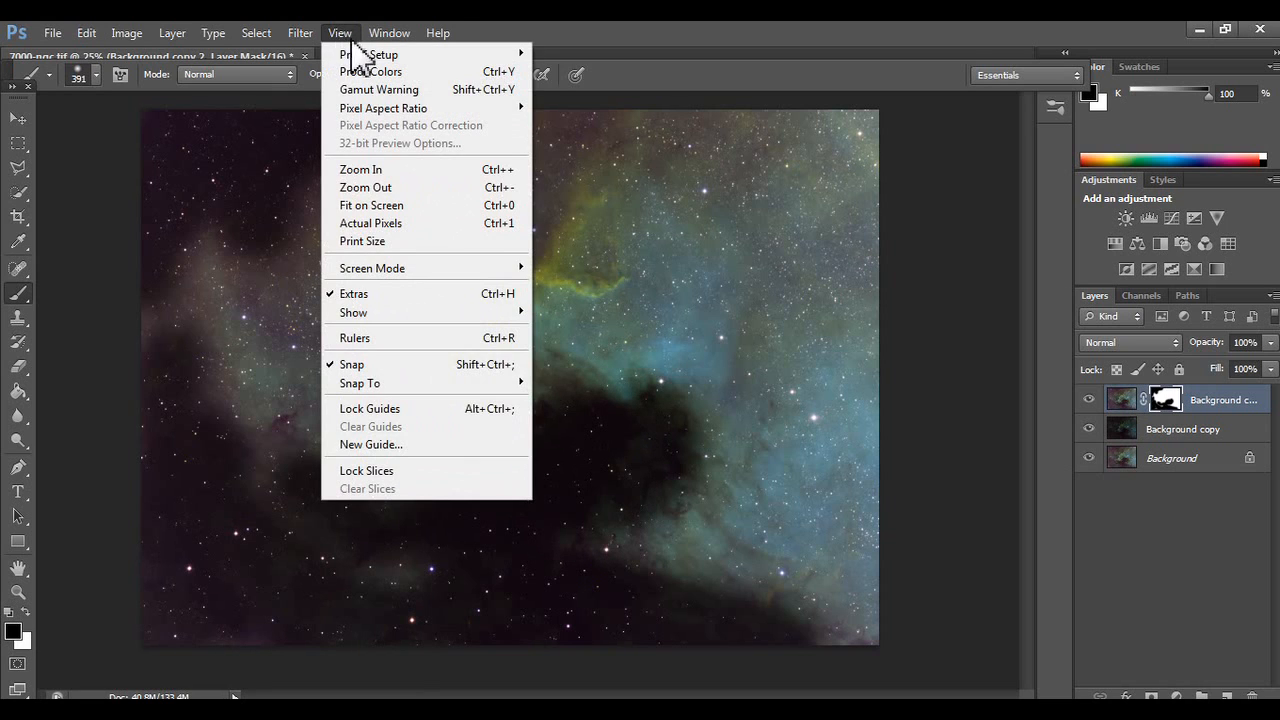
{"action": "mouse_move", "coordinate": [313, 35]}
{"action": "mouse_move", "coordinate": [395, 224]}
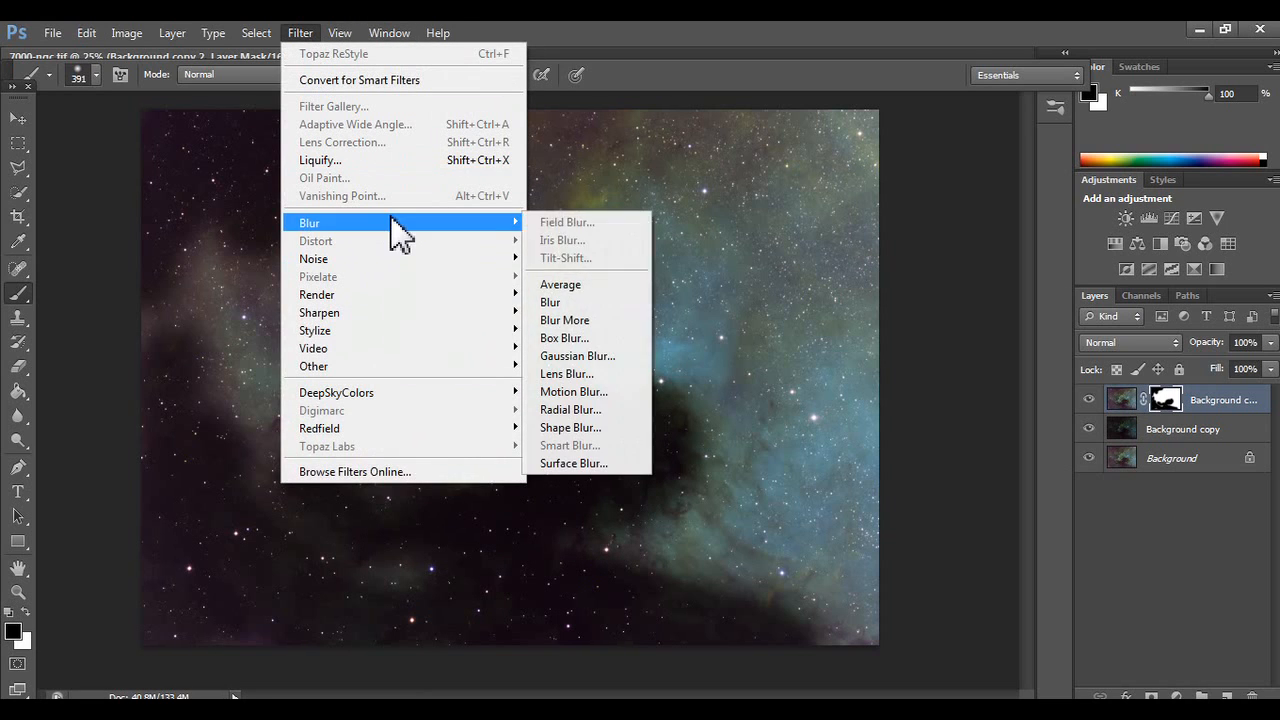
{"action": "left_click", "coordinate": [608, 358]}
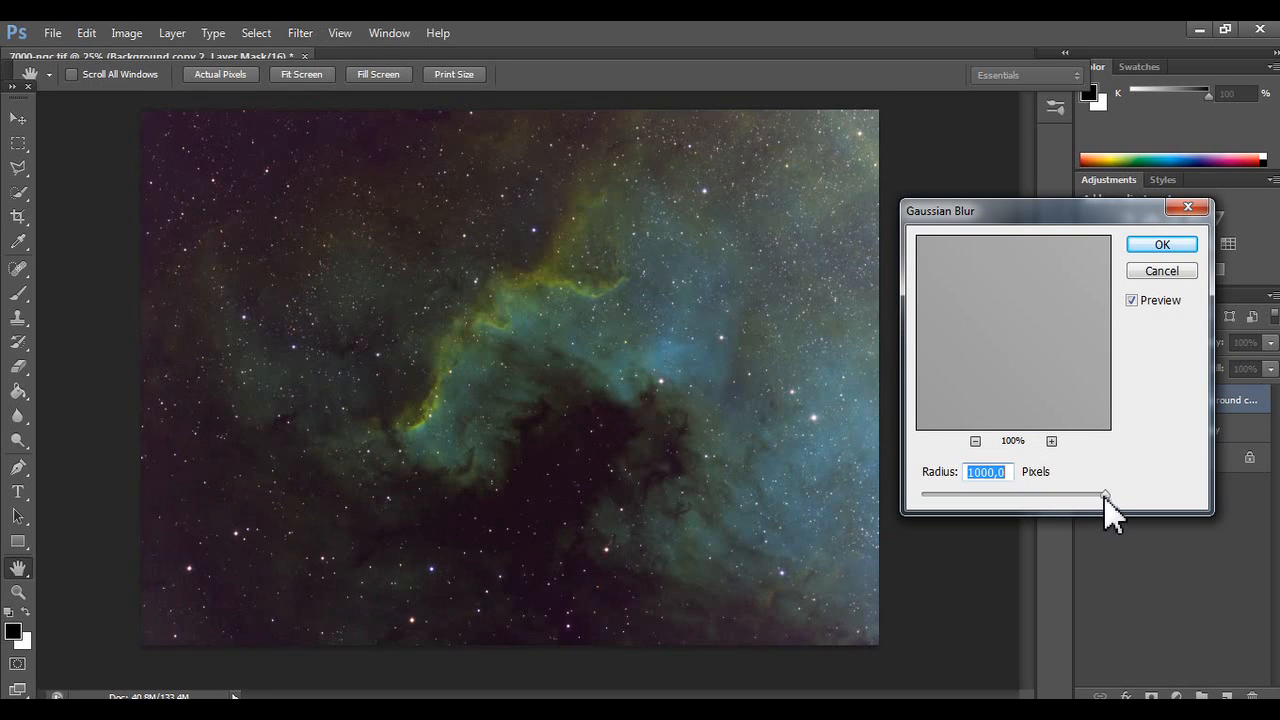
{"action": "left_click_drag", "start_coordinate": [1103, 500], "coordinate": [1045, 496]}
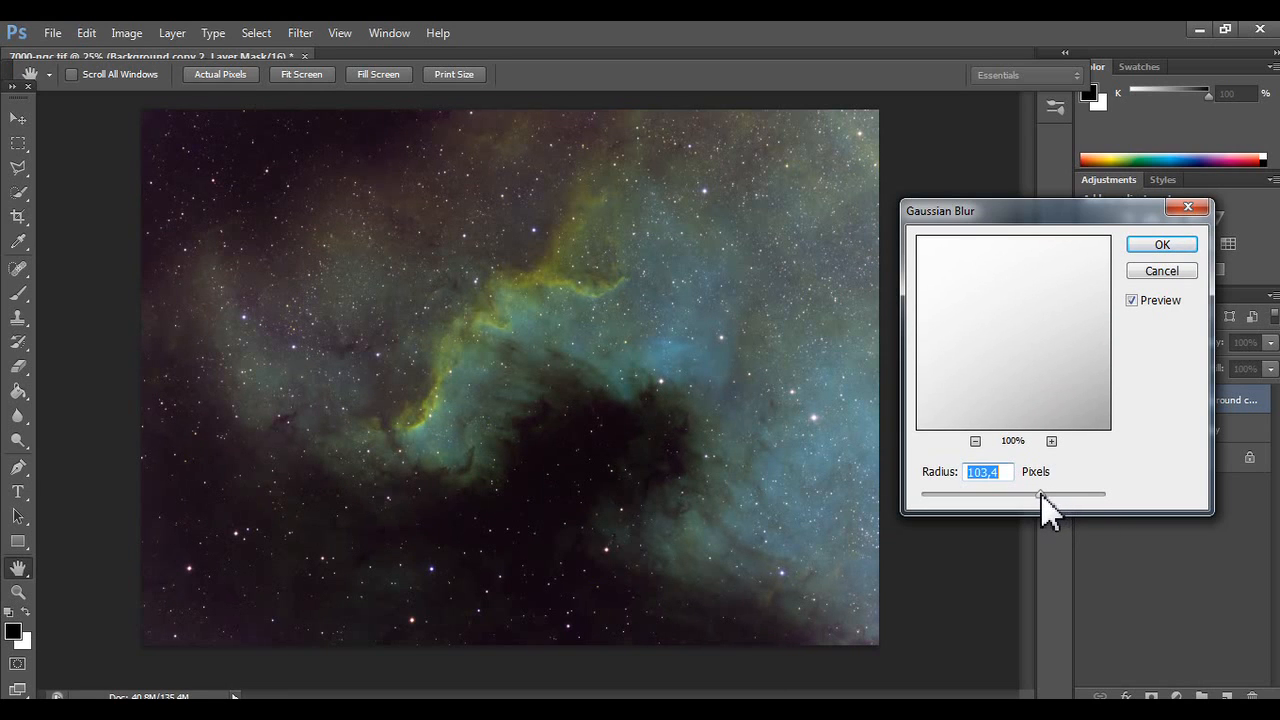
{"action": "left_click", "coordinate": [1162, 248]}
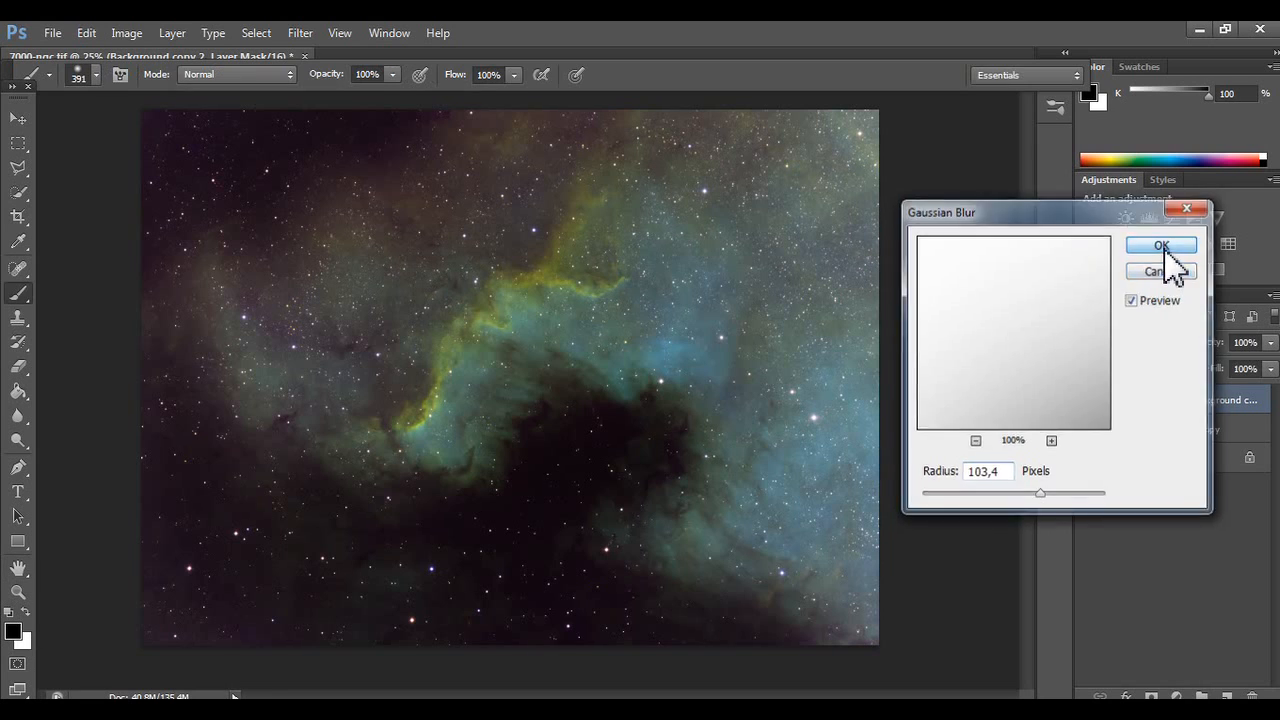
{"action": "right_click", "coordinate": [1195, 400]}
{"action": "left_click", "coordinate": [1130, 476]}
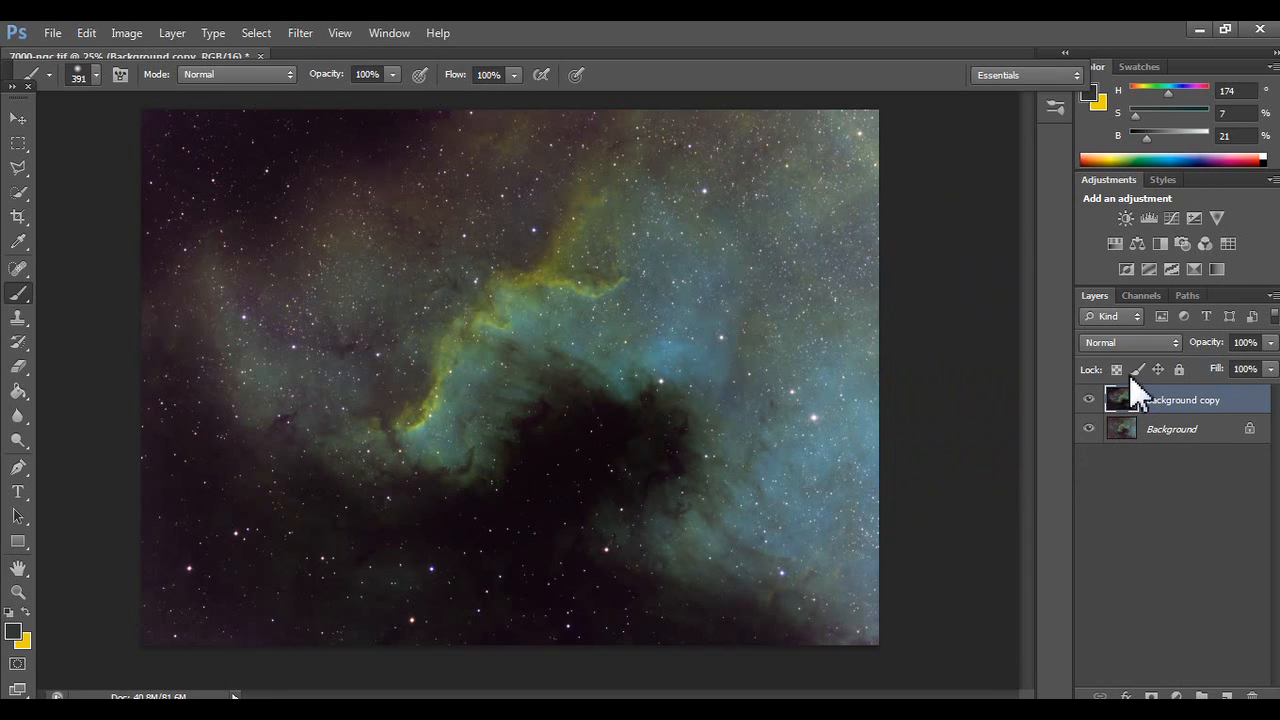
- Compare the merged Background copy with the original Background by toggling the copy's visibility repeatedly
{"action": "left_click", "coordinate": [1088, 400]}
{"action": "left_click", "coordinate": [1088, 400]}
{"action": "left_click", "coordinate": [1088, 400]}
{"action": "left_click", "coordinate": [1088, 400]}
{"action": "left_click", "coordinate": [1088, 400]}
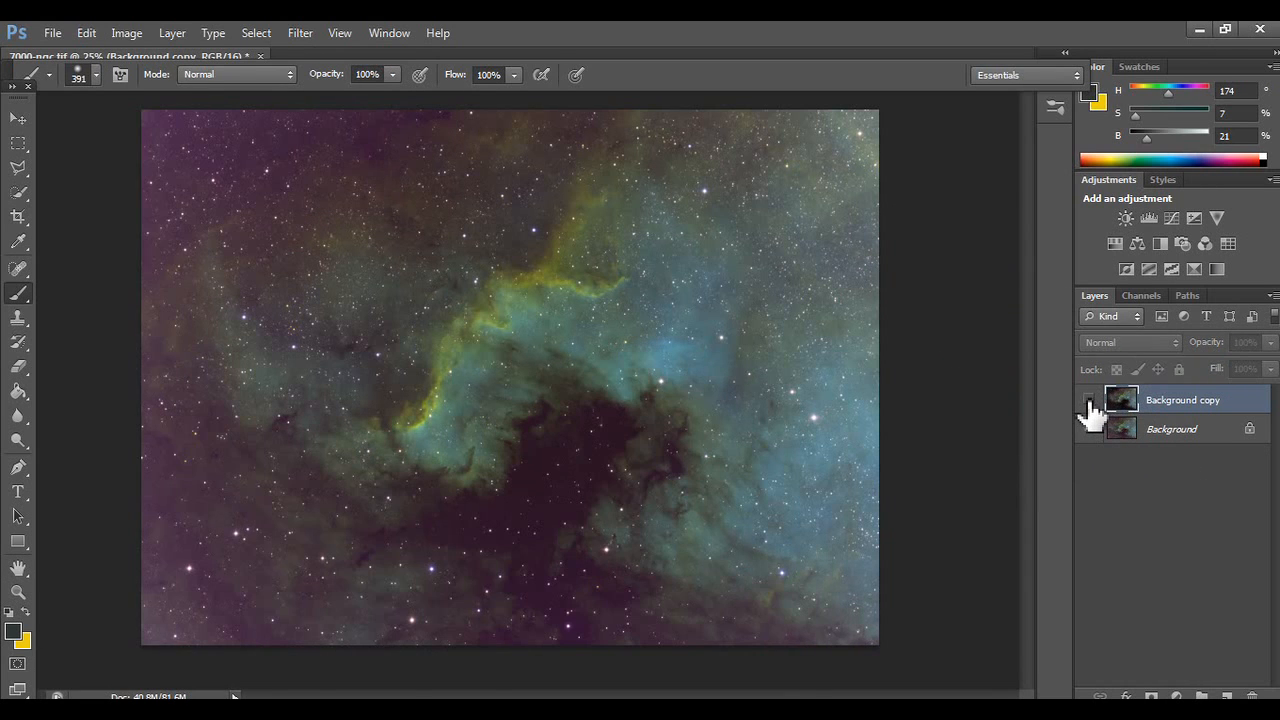
{"action": "left_click", "coordinate": [1088, 400]}
{"action": "left_click", "coordinate": [1088, 400]}
{"action": "left_click", "coordinate": [1088, 400]}
{"action": "left_click", "coordinate": [1088, 400]}
{"action": "left_click", "coordinate": [1088, 400]}
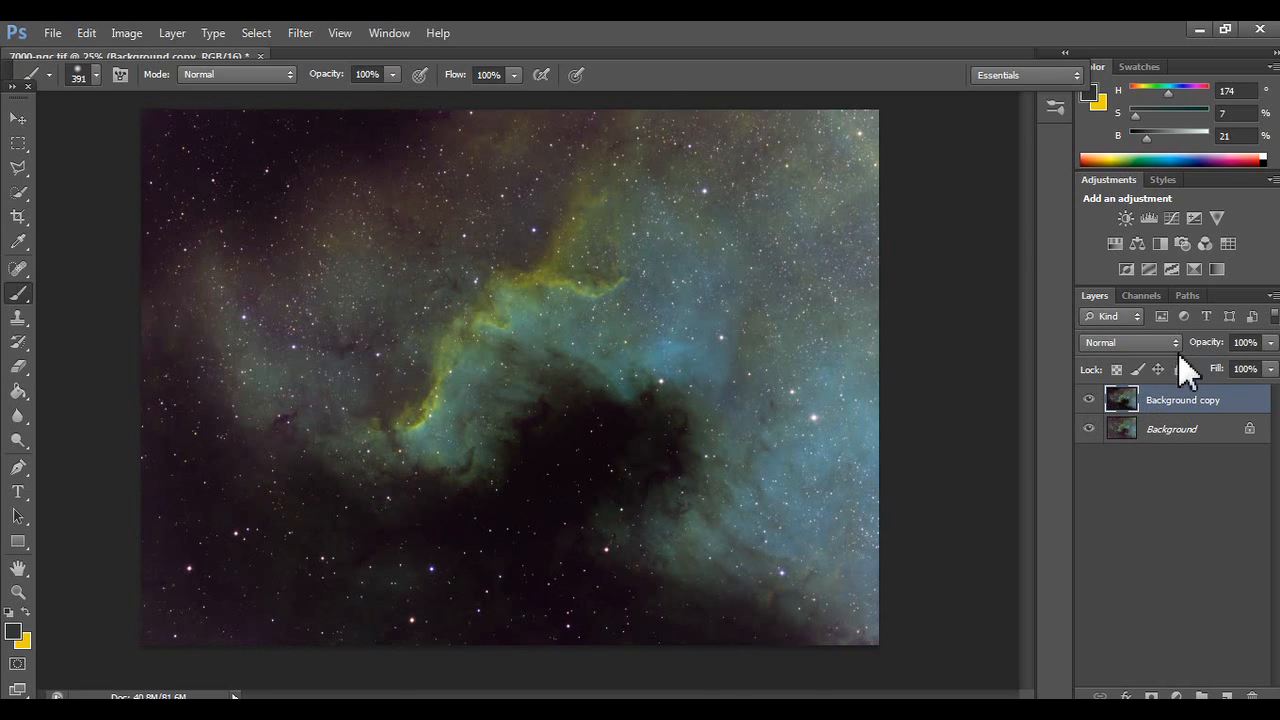
- Duplicate Background copy and strongly brighten the duplicate with a Curves adjustment layer merged down into it
{"action": "left_click_drag", "start_coordinate": [1197, 410], "coordinate": [1226, 696]}
{"action": "left_click", "coordinate": [1171, 218]}
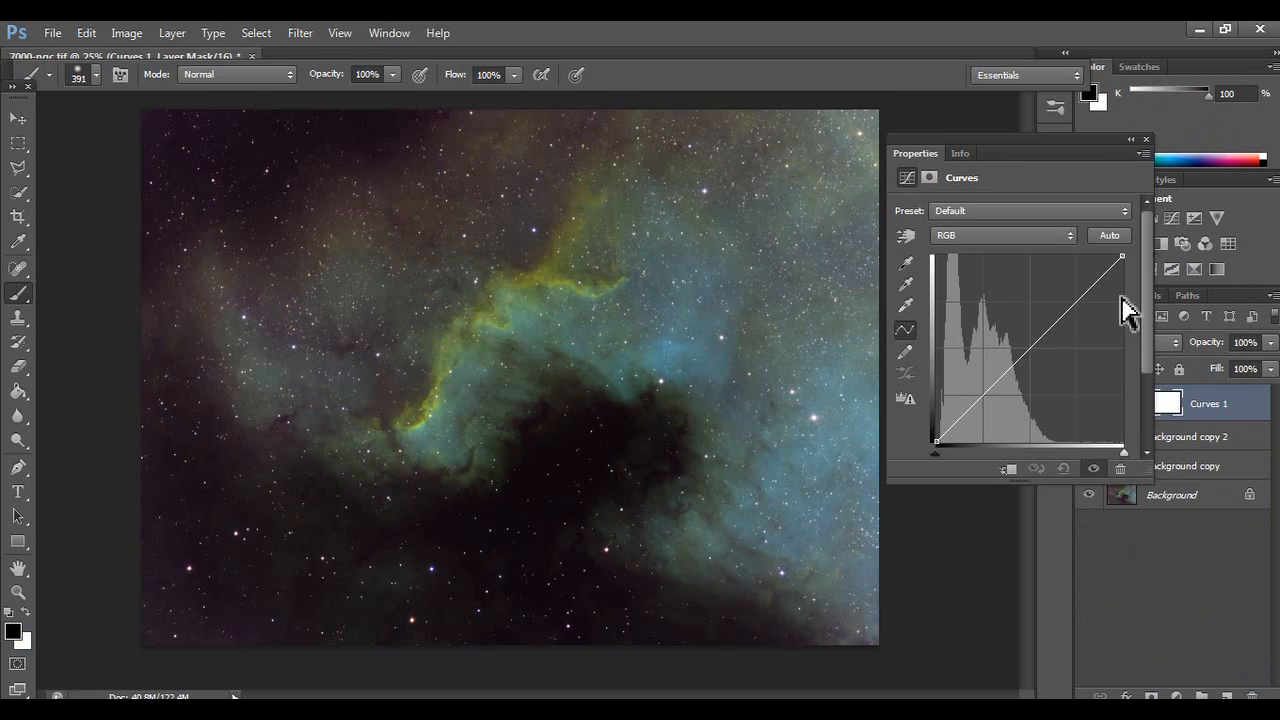
{"action": "left_click_drag", "start_coordinate": [1062, 362], "coordinate": [958, 381]}
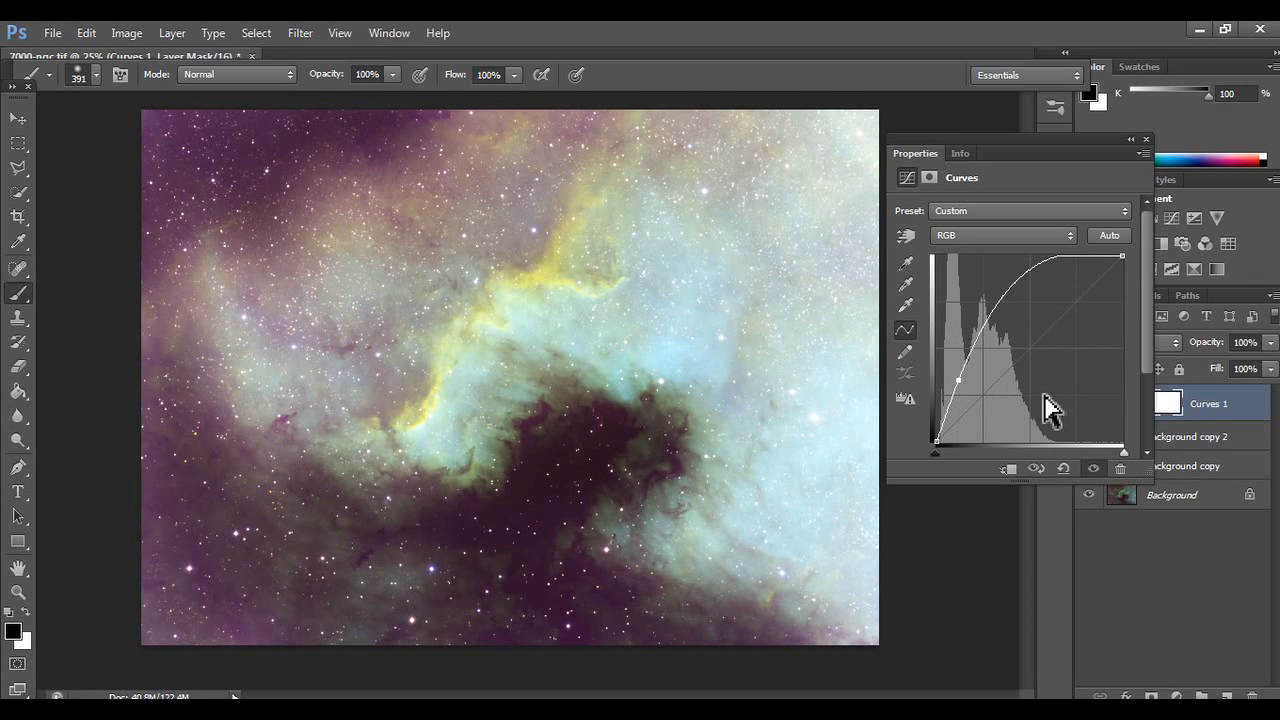
{"action": "left_click", "coordinate": [1200, 309]}
{"action": "right_click", "coordinate": [1200, 412]}
{"action": "left_click", "coordinate": [1105, 478]}
- Move Background copy above the brightened duplicate and add a reveal-all layer mask to it
{"action": "left_click_drag", "start_coordinate": [1165, 434], "coordinate": [1172, 406]}
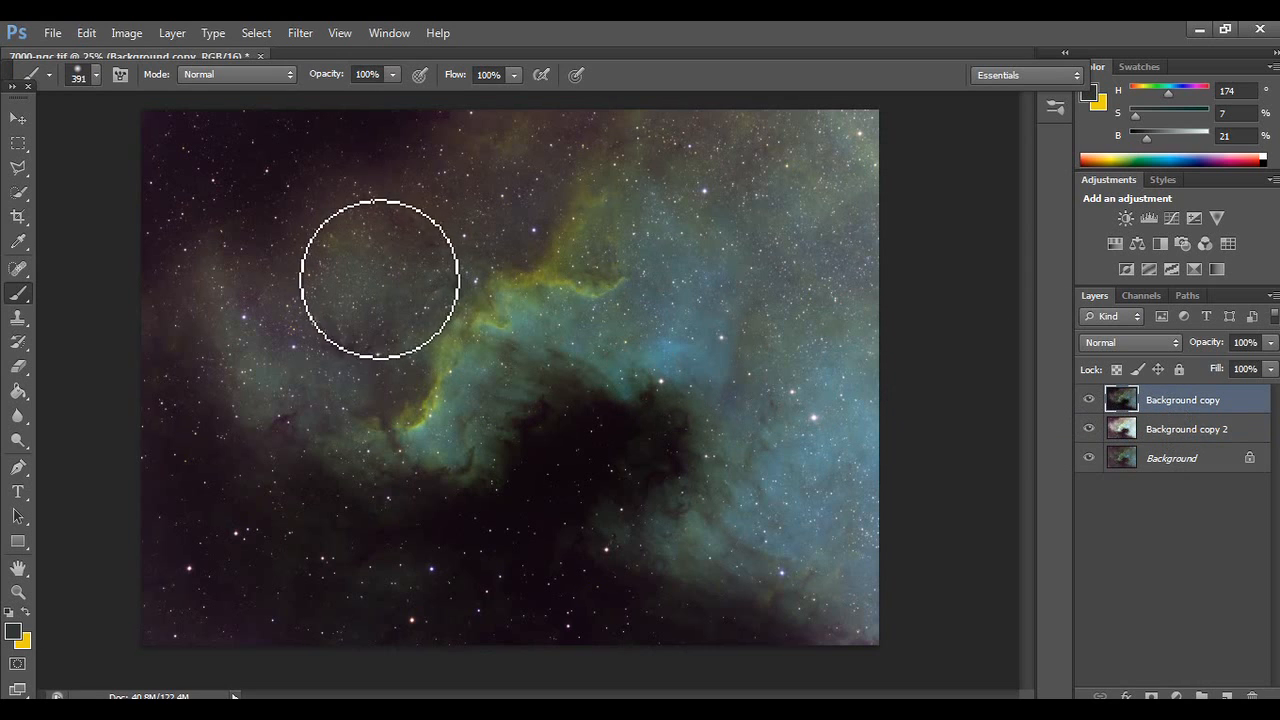
{"action": "left_click", "coordinate": [223, 36]}
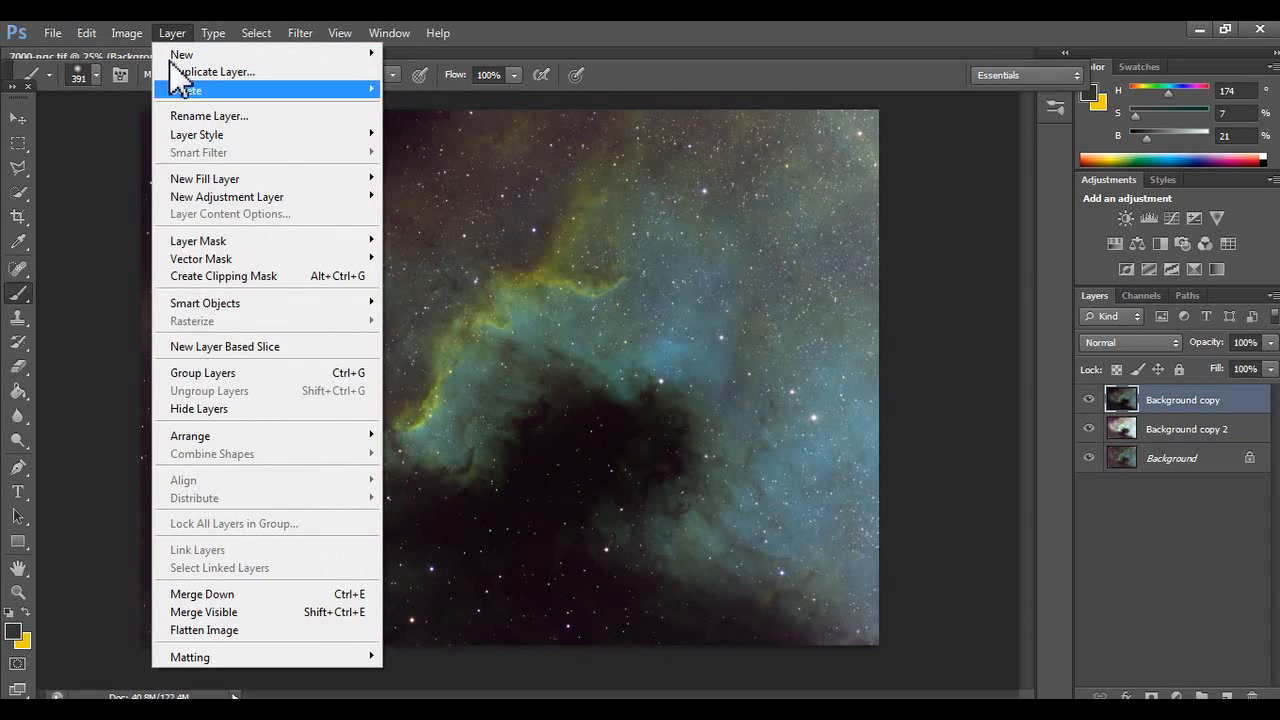
{"action": "mouse_move", "coordinate": [370, 248]}
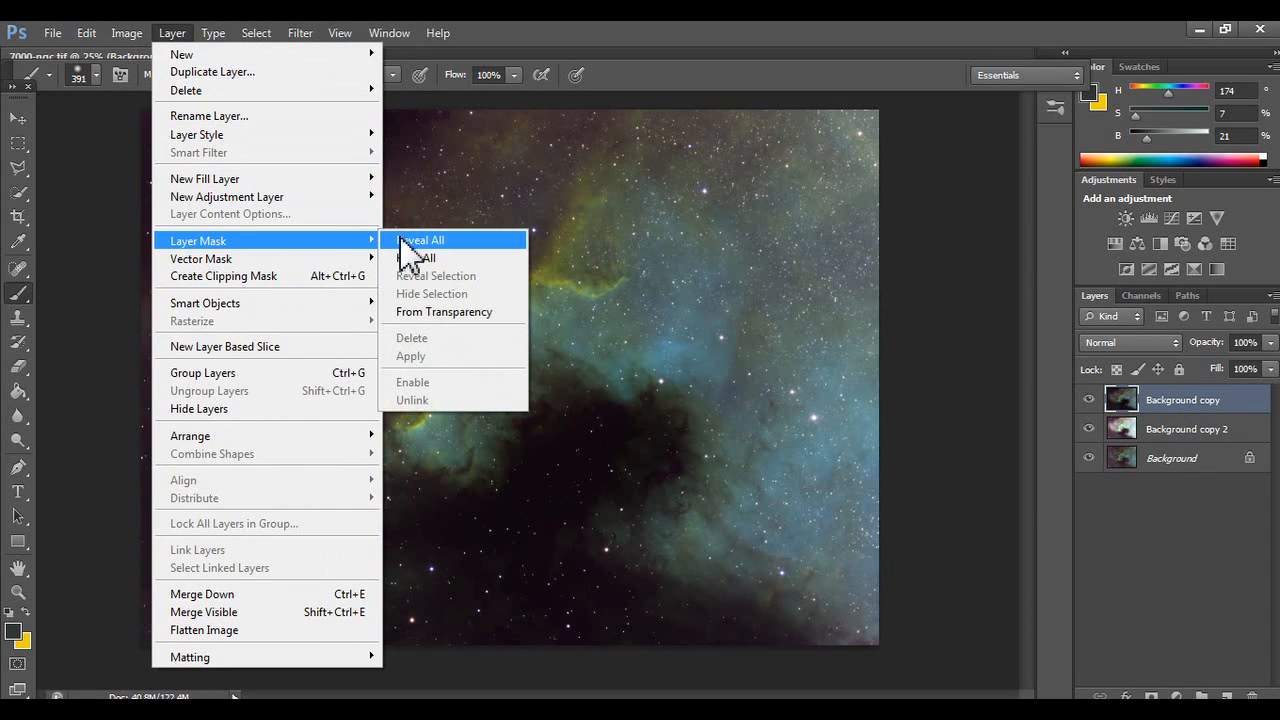
{"action": "left_click", "coordinate": [402, 241]}
- Paint black on the mask over the nebulosity along the lower part of the image and inside the central dark region
{"action": "mouse_move", "coordinate": [394, 587]}
{"action": "left_mouse_down"}
{"action": "mouse_move", "coordinate": [303, 593]}
{"action": "mouse_move", "coordinate": [236, 512]}
{"action": "mouse_move", "coordinate": [273, 513]}
{"action": "mouse_move", "coordinate": [322, 542]}
{"action": "mouse_move", "coordinate": [256, 469]}
{"action": "mouse_move", "coordinate": [266, 466]}
{"action": "mouse_move", "coordinate": [246, 505]}
{"action": "left_mouse_up"}
{"action": "left_click", "coordinate": [618, 617]}
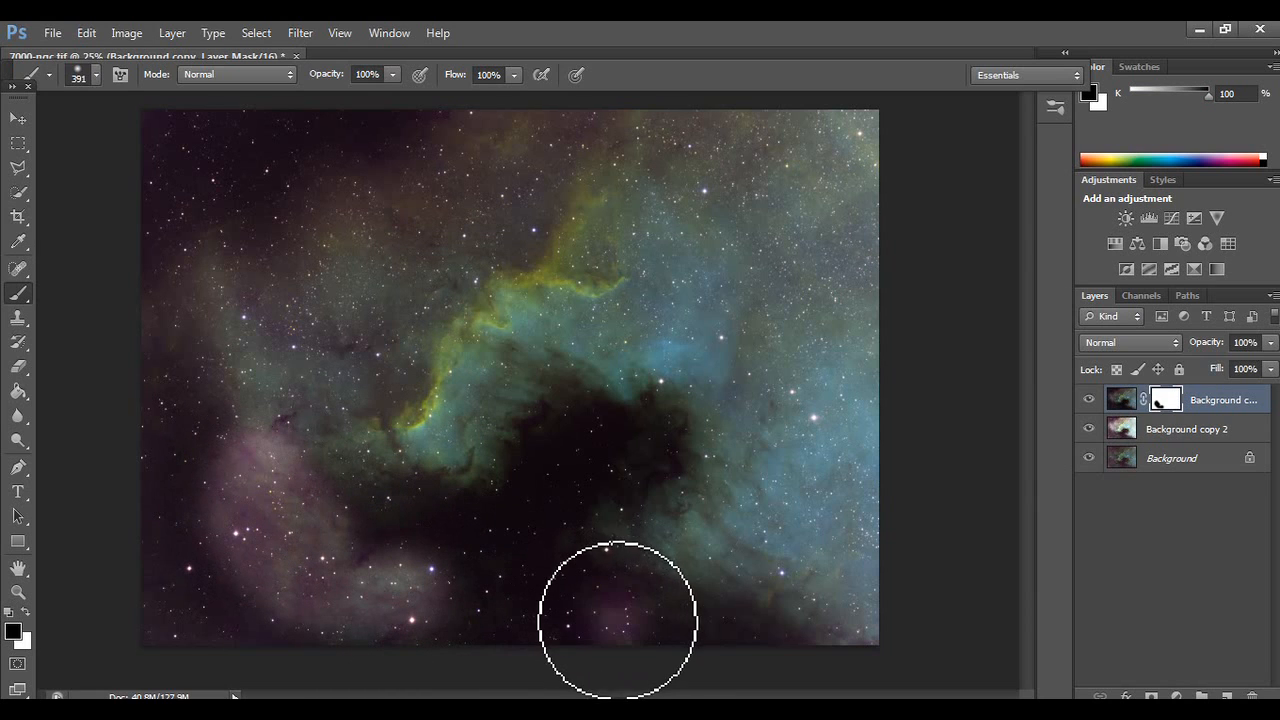
{"action": "mouse_move", "coordinate": [682, 617]}
{"action": "left_mouse_down"}
{"action": "mouse_move", "coordinate": [488, 616]}
{"action": "mouse_move", "coordinate": [476, 591]}
{"action": "mouse_move", "coordinate": [619, 556]}
{"action": "mouse_move", "coordinate": [606, 535]}
{"action": "mouse_move", "coordinate": [640, 461]}
{"action": "mouse_move", "coordinate": [551, 516]}
{"action": "mouse_move", "coordinate": [220, 607]}
{"action": "mouse_move", "coordinate": [140, 614]}
{"action": "mouse_move", "coordinate": [153, 601]}
{"action": "mouse_move", "coordinate": [223, 648]}
{"action": "left_mouse_up"}
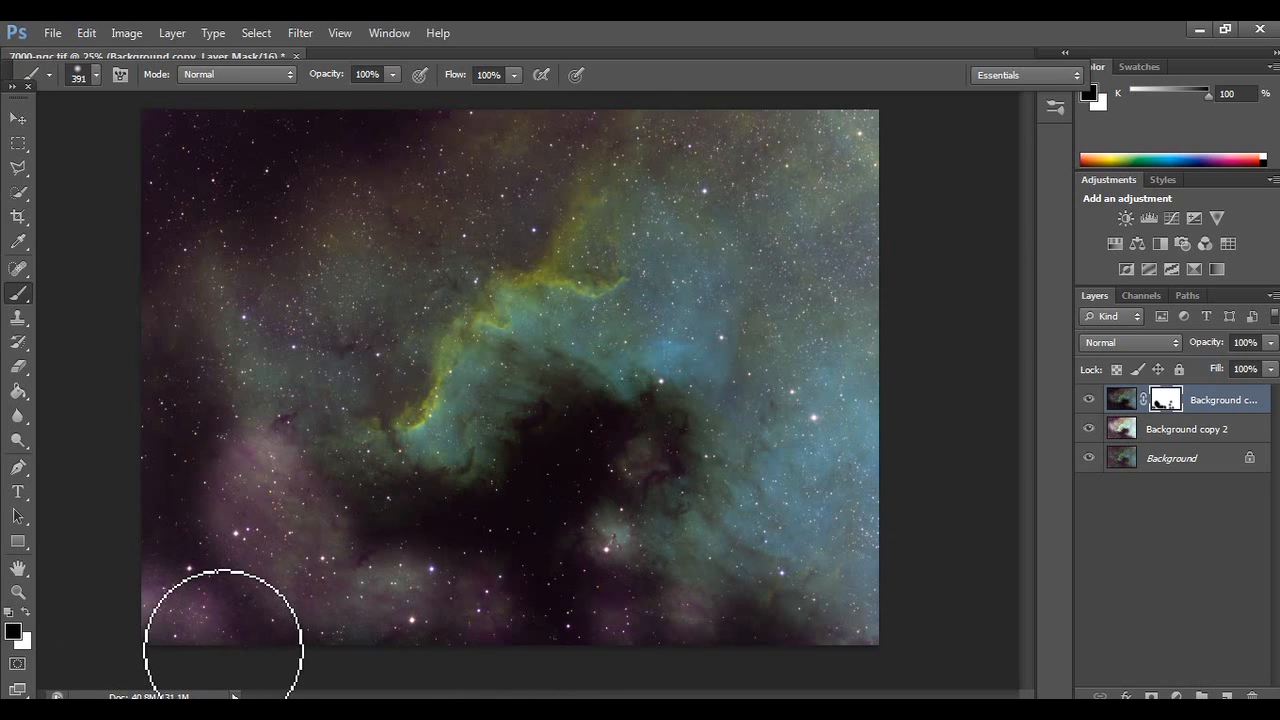
- Soften the Background copy mask with a Gaussian Blur of 186.0 pixels
{"action": "left_click", "coordinate": [300, 33]}
{"action": "mouse_move", "coordinate": [405, 223]}
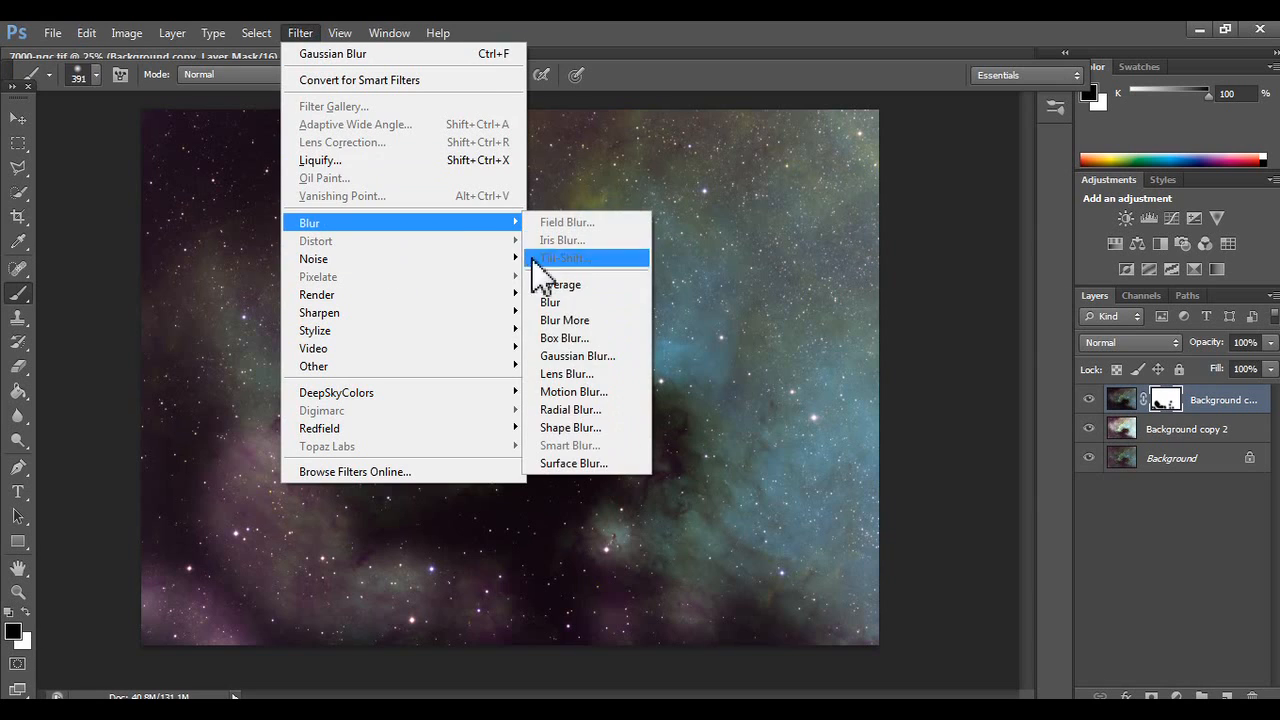
{"action": "left_click", "coordinate": [580, 357]}
{"action": "left_click_drag", "start_coordinate": [1040, 492], "coordinate": [1068, 495]}
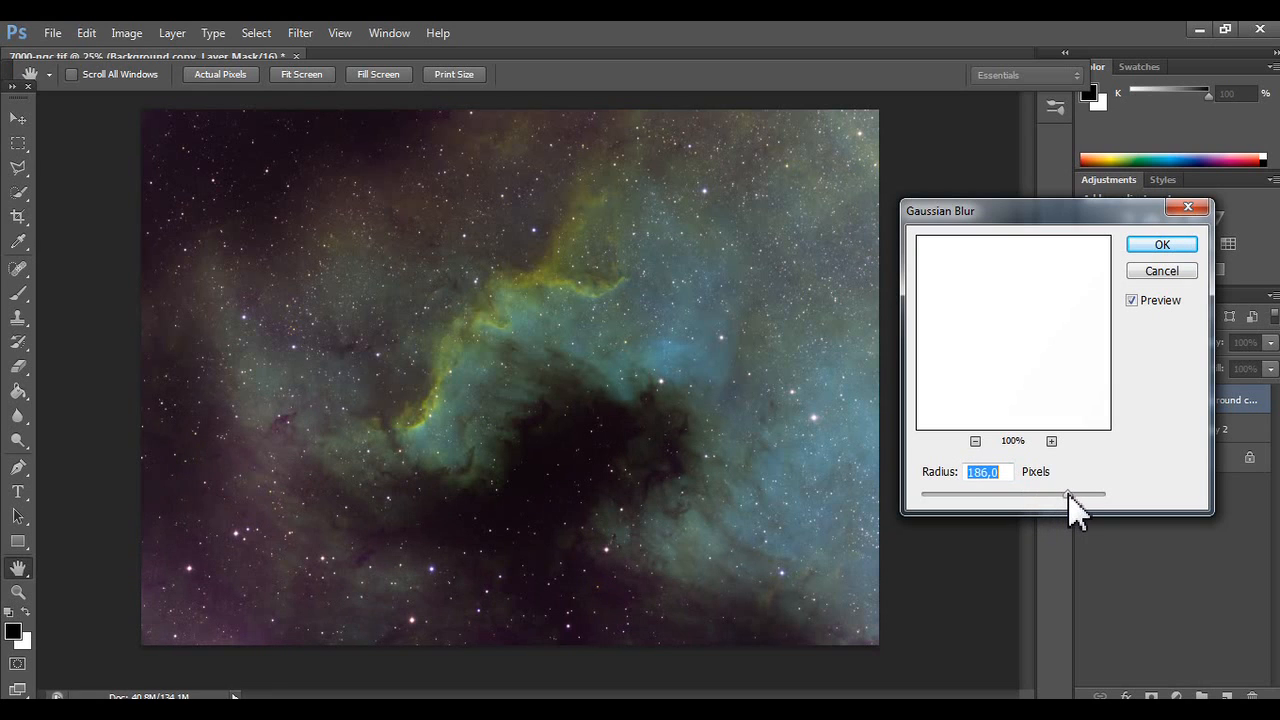
{"action": "left_click", "coordinate": [1161, 245]}
{"action": "key", "text": "b"}
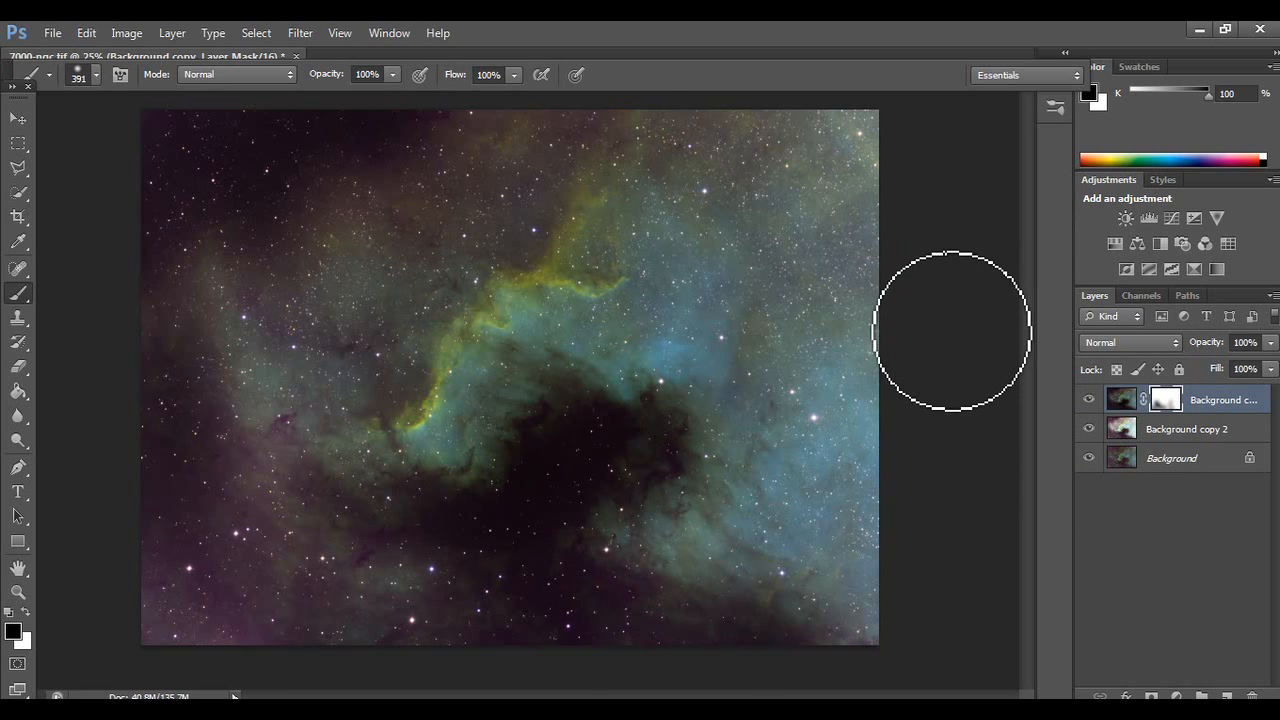
- Save a copy of the image without layers as an uncompressed TIFF named "end" in the ITU folder
{"action": "left_click", "coordinate": [50, 33]}
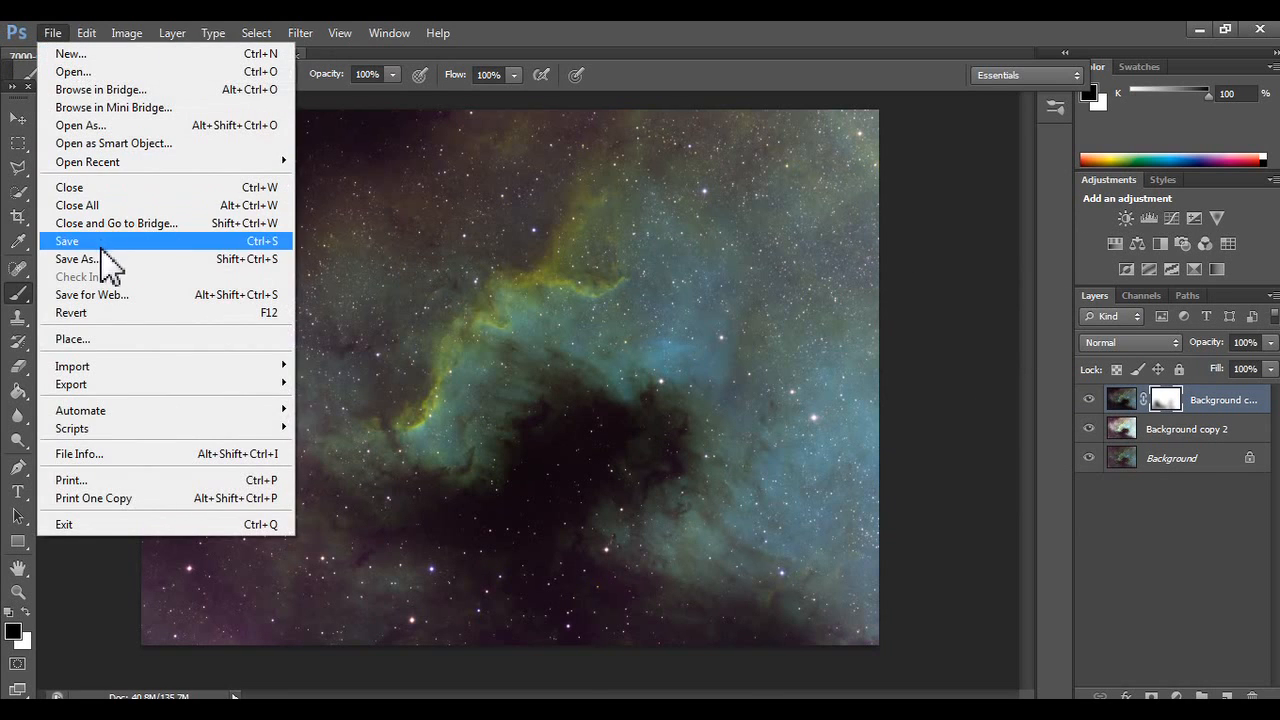
{"action": "left_click", "coordinate": [104, 259]}
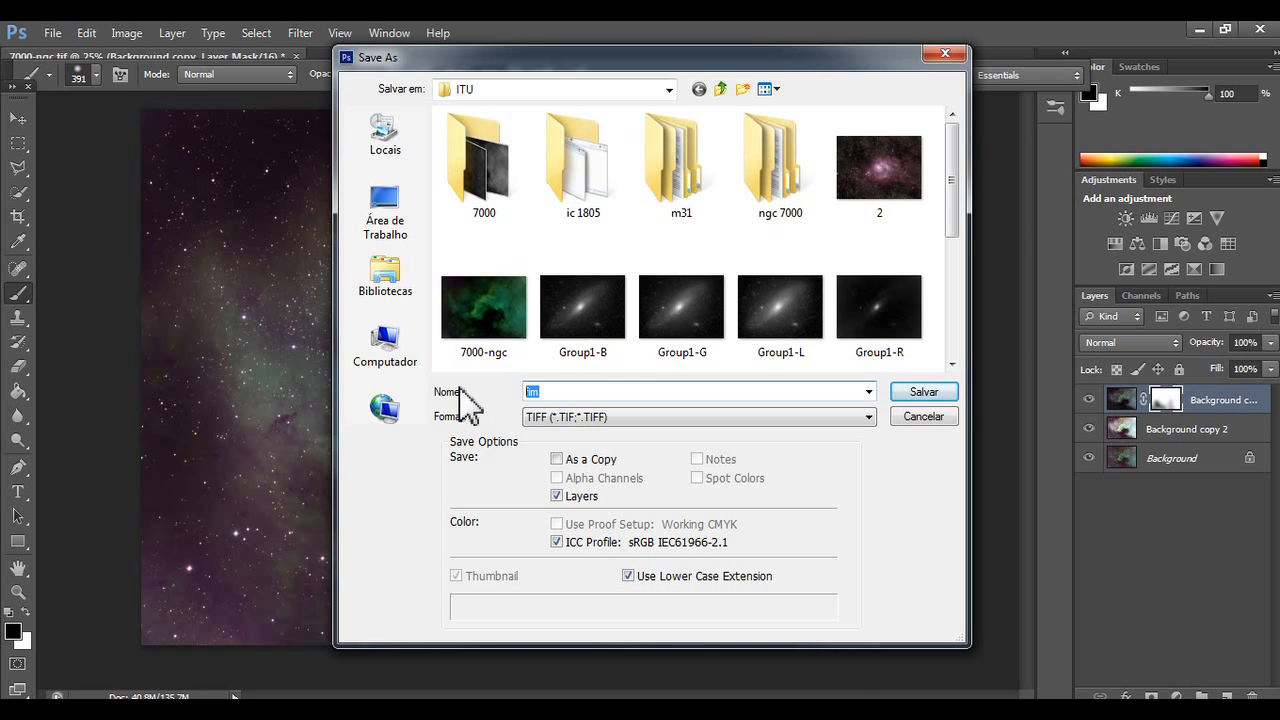
{"action": "type", "text": "end"}
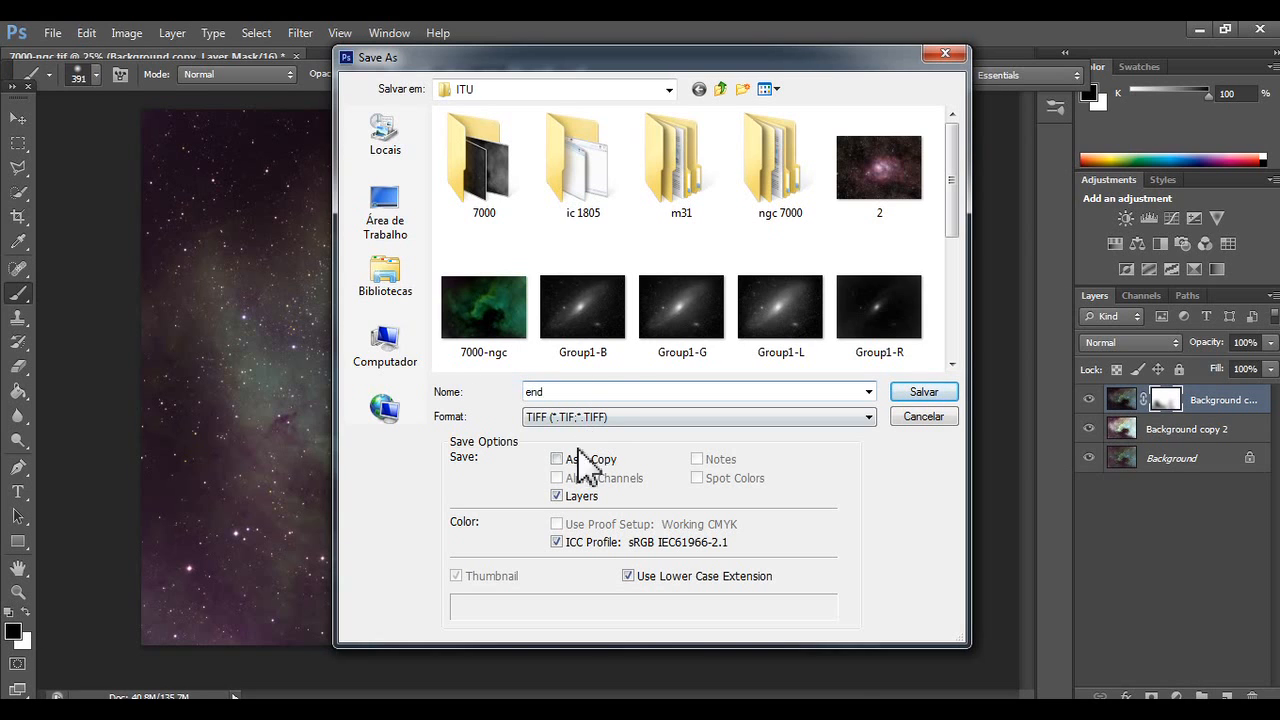
{"action": "left_click", "coordinate": [579, 496]}
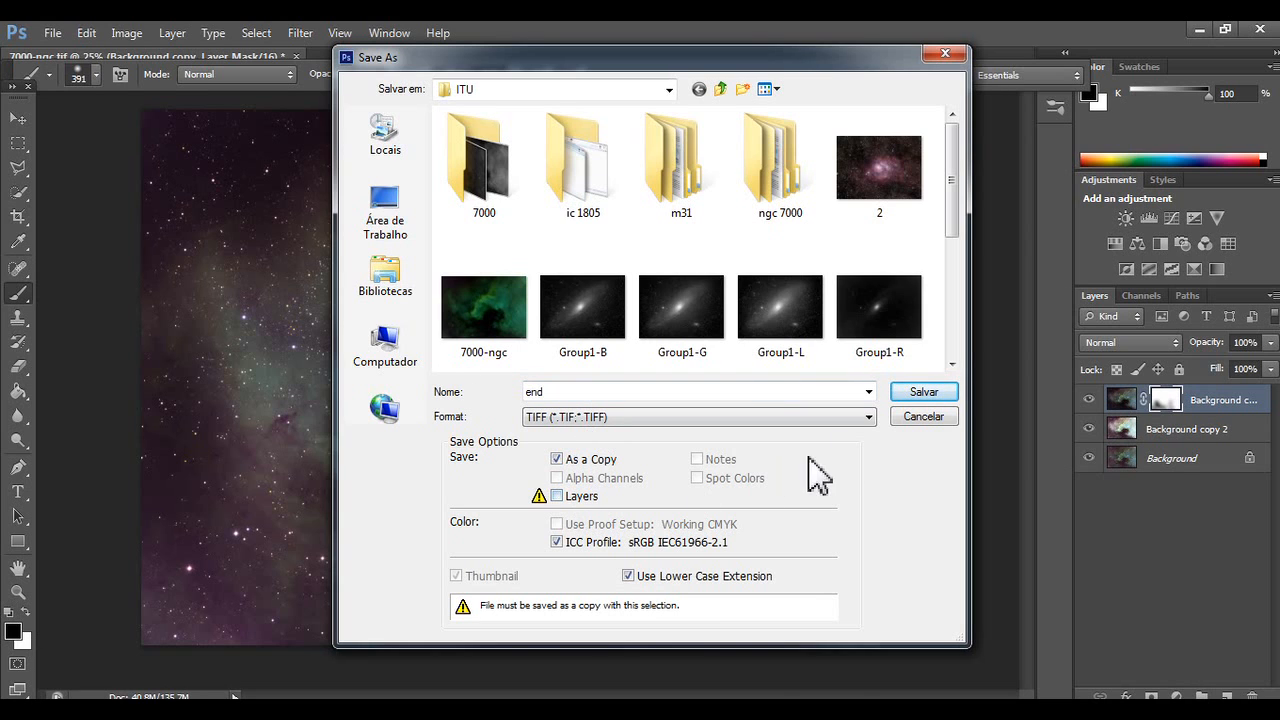
{"action": "left_click", "coordinate": [924, 392]}
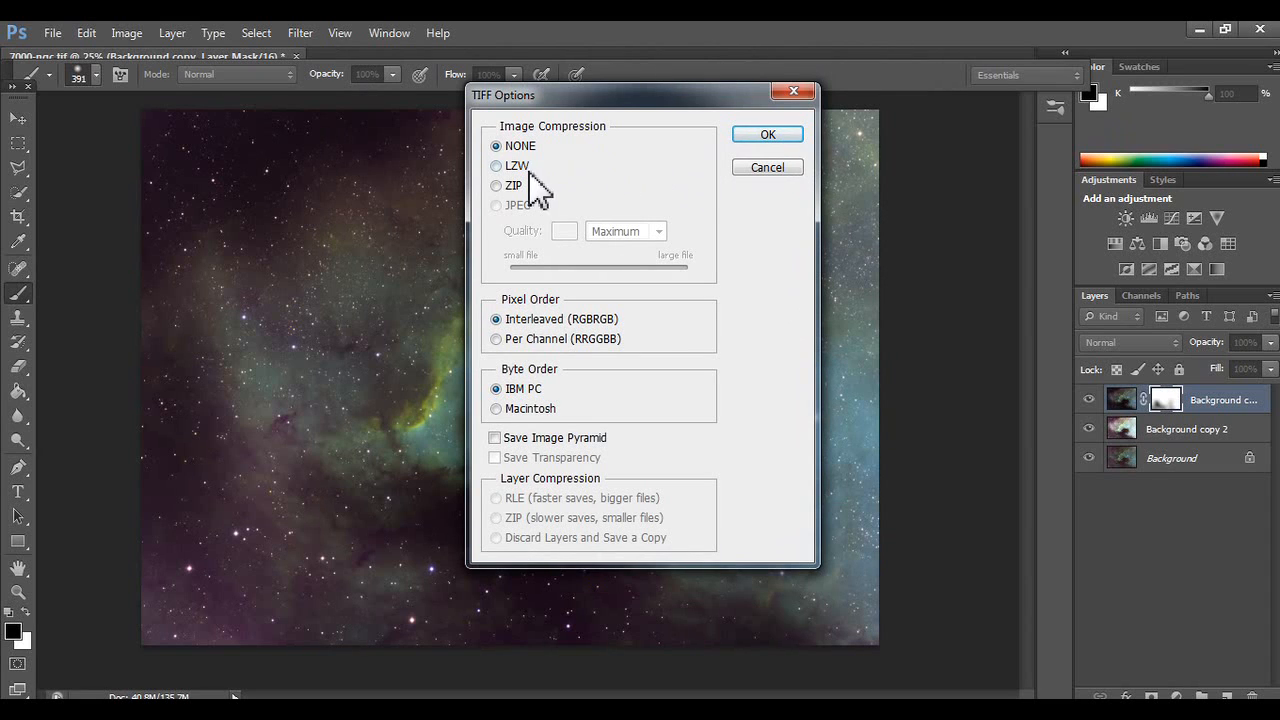
{"action": "left_click", "coordinate": [767, 136]}
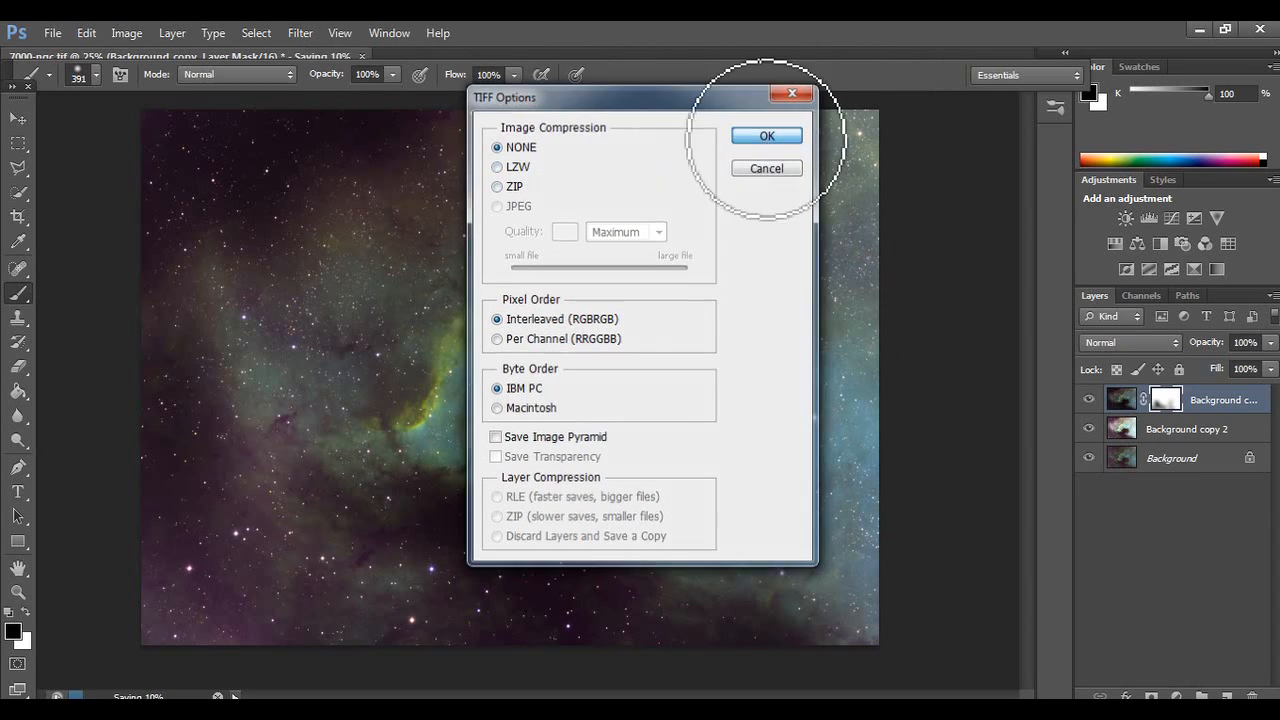
- Switch to the ITU folder in Windows Explorer, open "end" in the photo viewer, and compare it with 7000-ngc
{"action": "left_click", "coordinate": [1199, 29]}
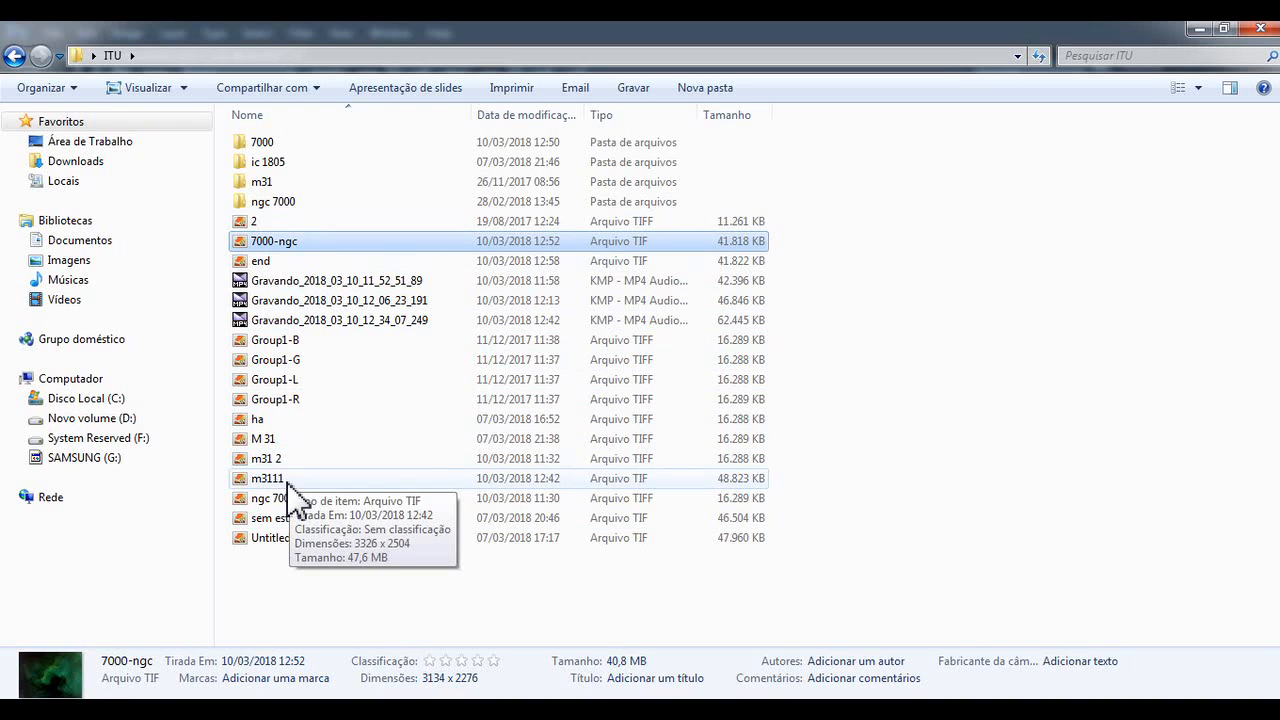
{"action": "double_click", "coordinate": [287, 264]}
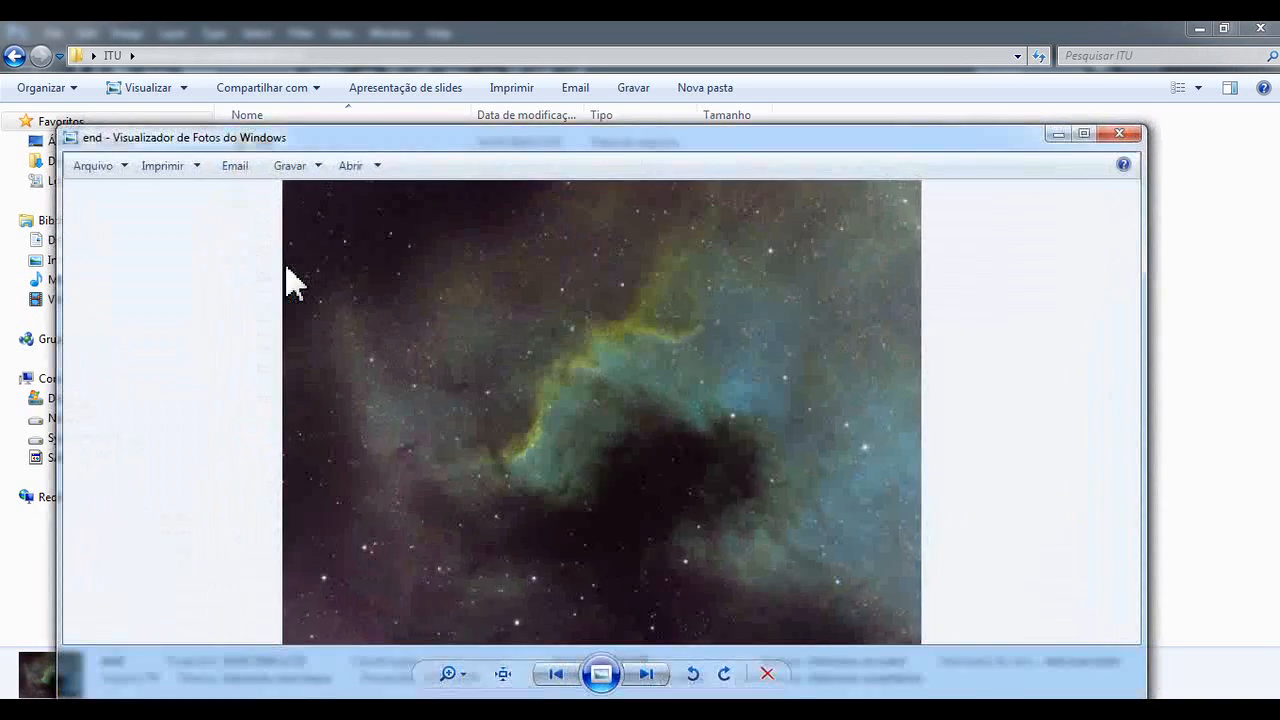
{"action": "key", "text": "Left"}
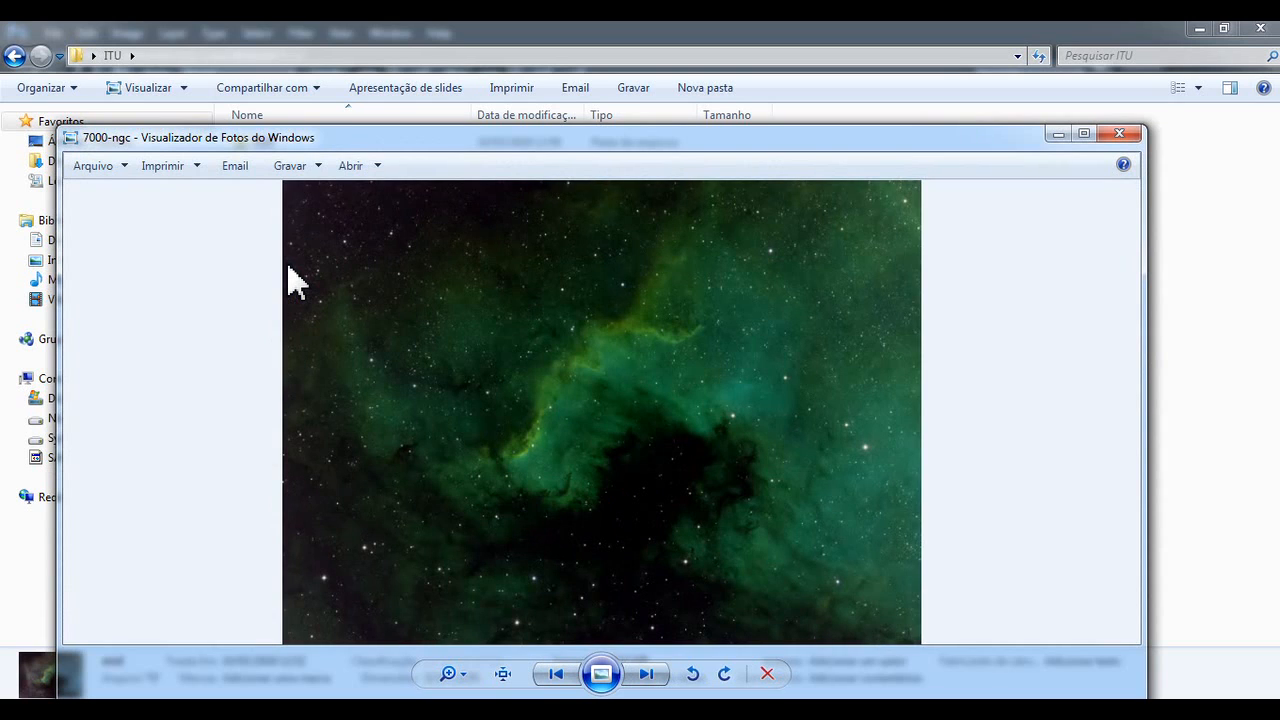
{"action": "key", "text": "Right"}
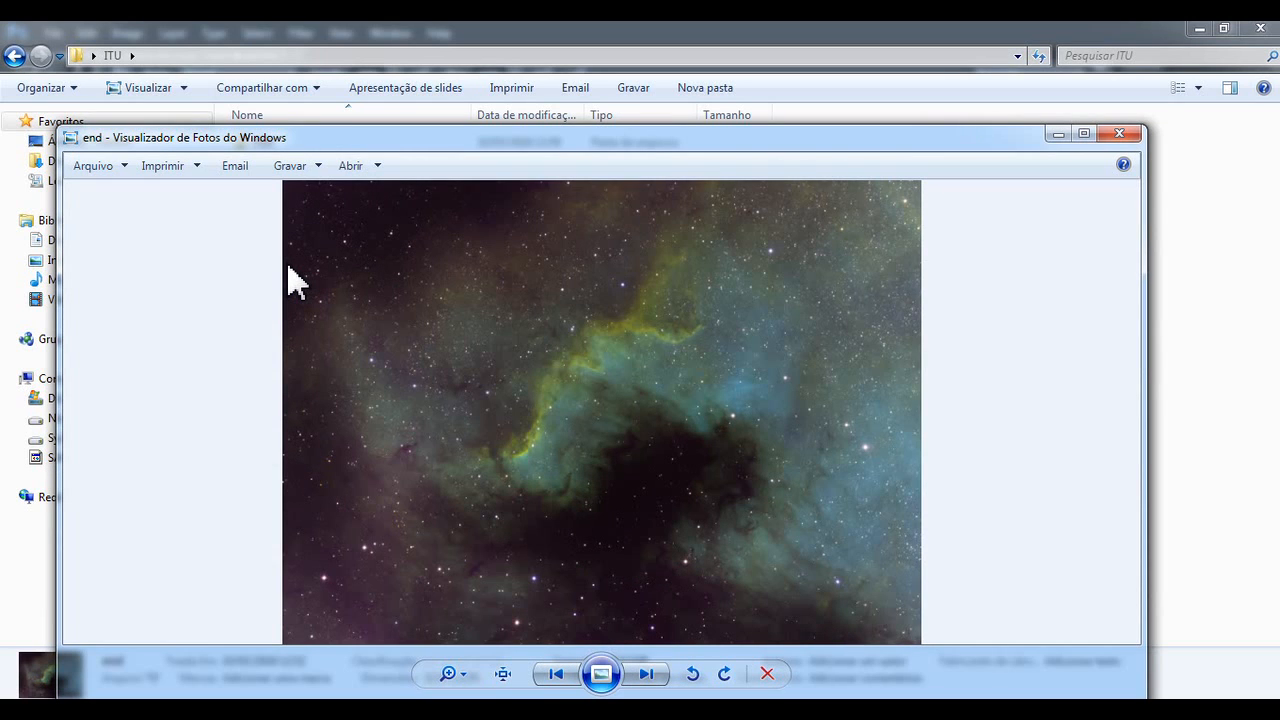
{"action": "key", "text": "Left"}
{"action": "key", "text": "Right"}
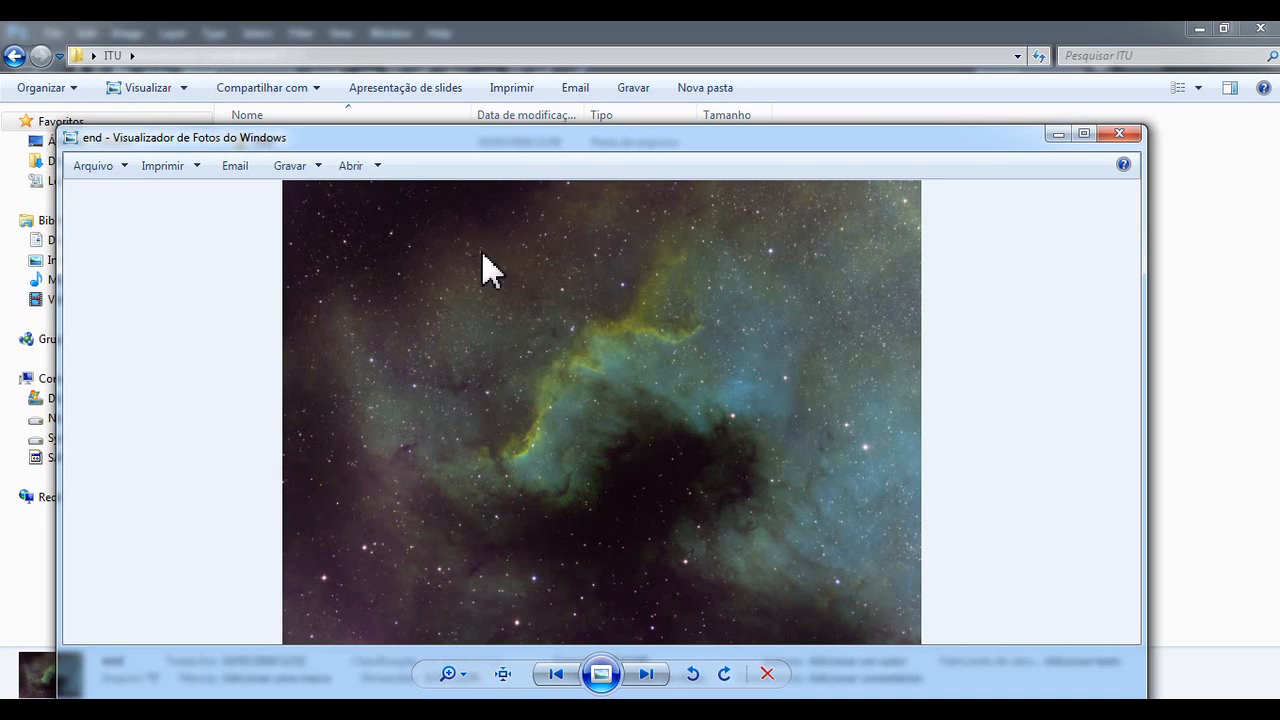
{"action": "left_click", "coordinate": [1120, 134]}
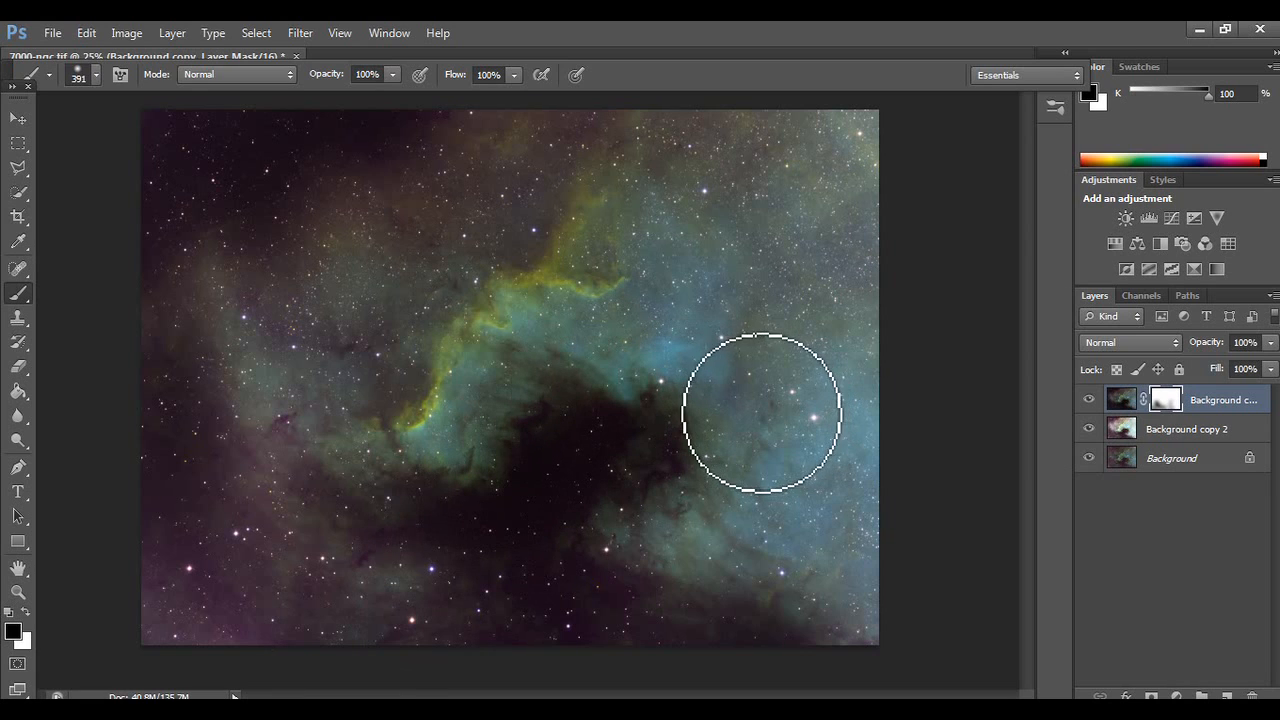
- Return to Photoshop, merge the masked layer down into Background copy 2, and toggle its visibility to compare it with the Background
{"action": "right_click", "coordinate": [1232, 402]}
{"action": "left_click", "coordinate": [1085, 478]}
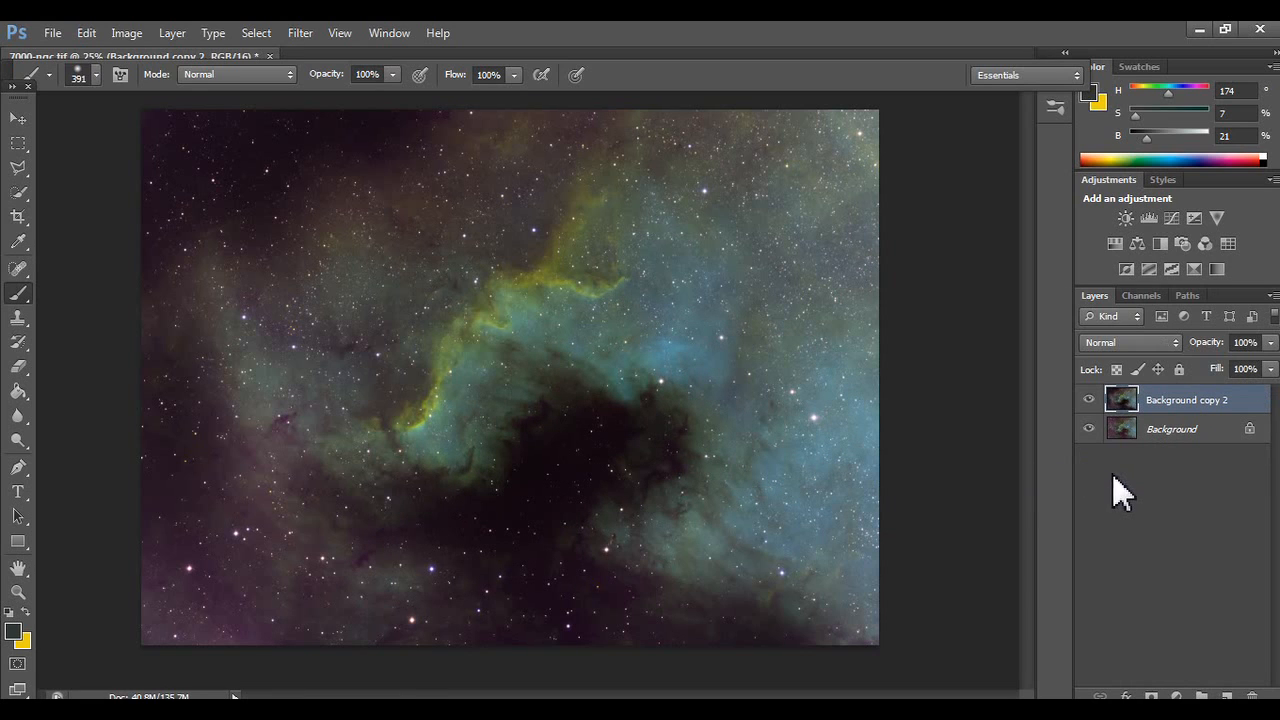
{"action": "left_click", "coordinate": [1090, 400]}
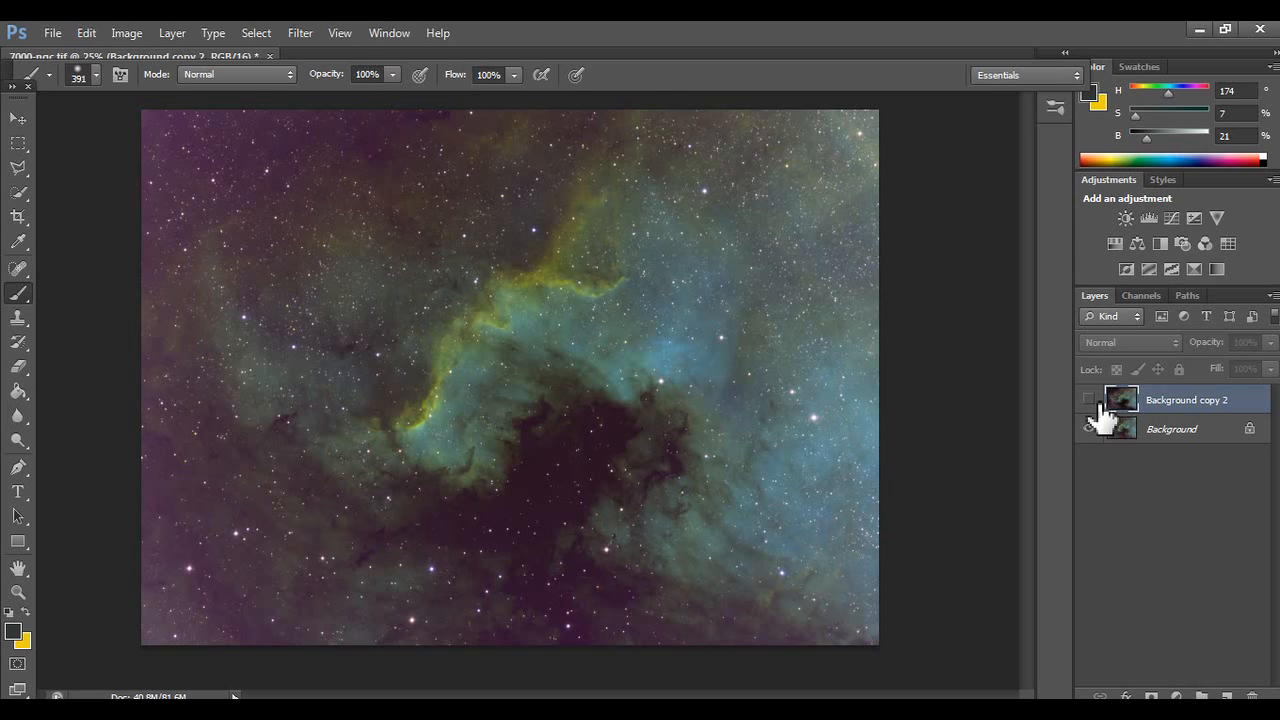
{"action": "left_click", "coordinate": [1090, 400]}
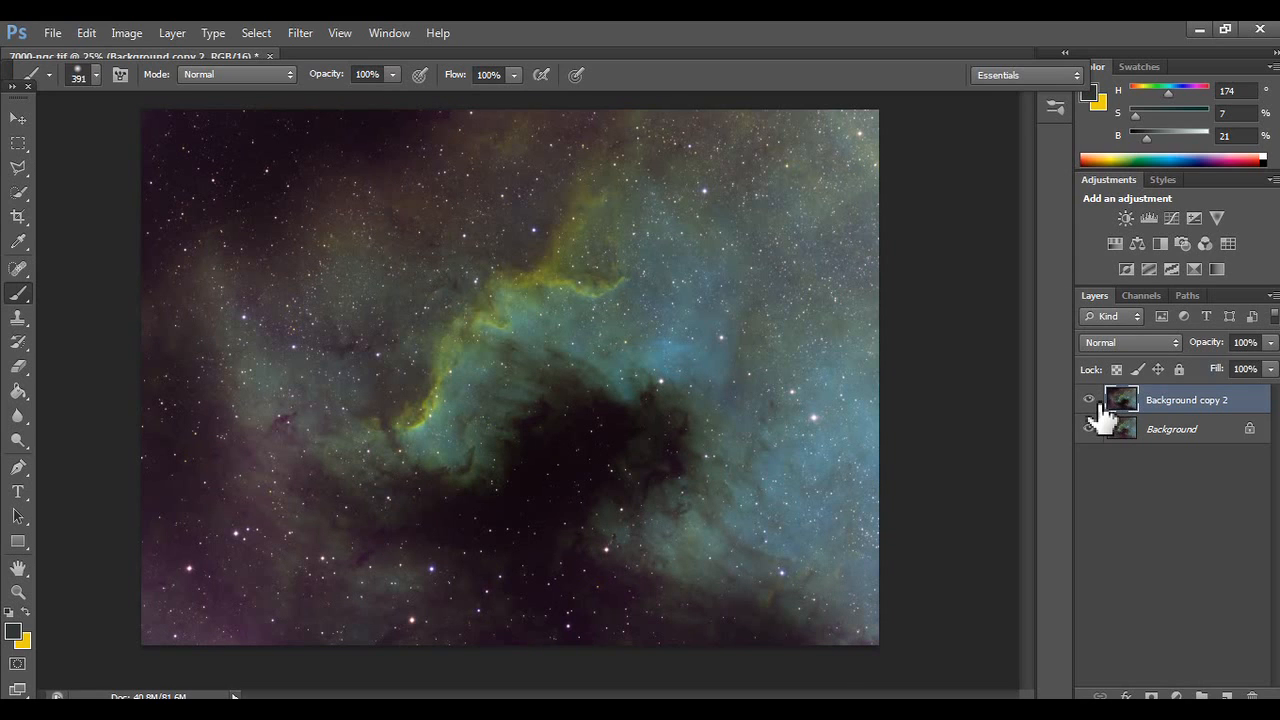